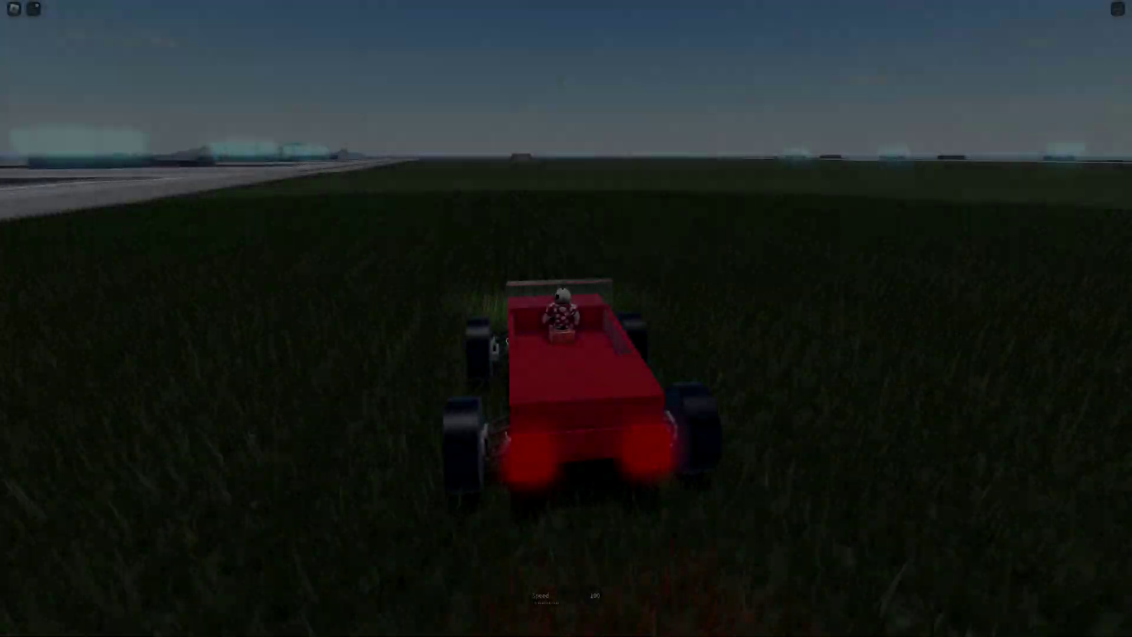
Steer the red car left, accelerate across the grass, turn around and head for the dirt patch
key("a")
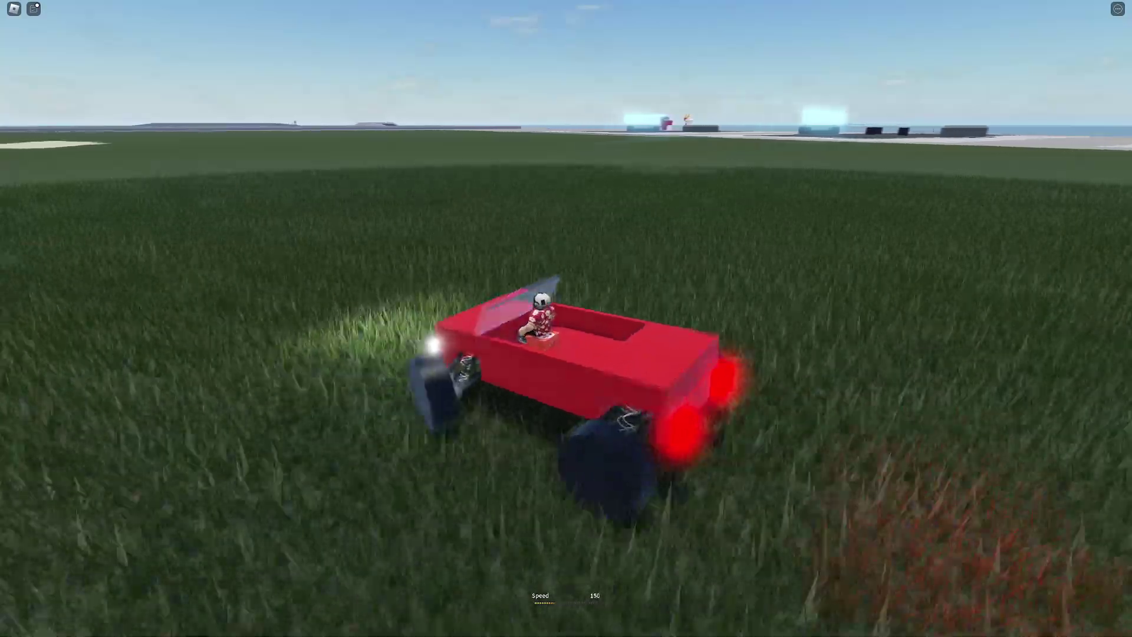
key("w")
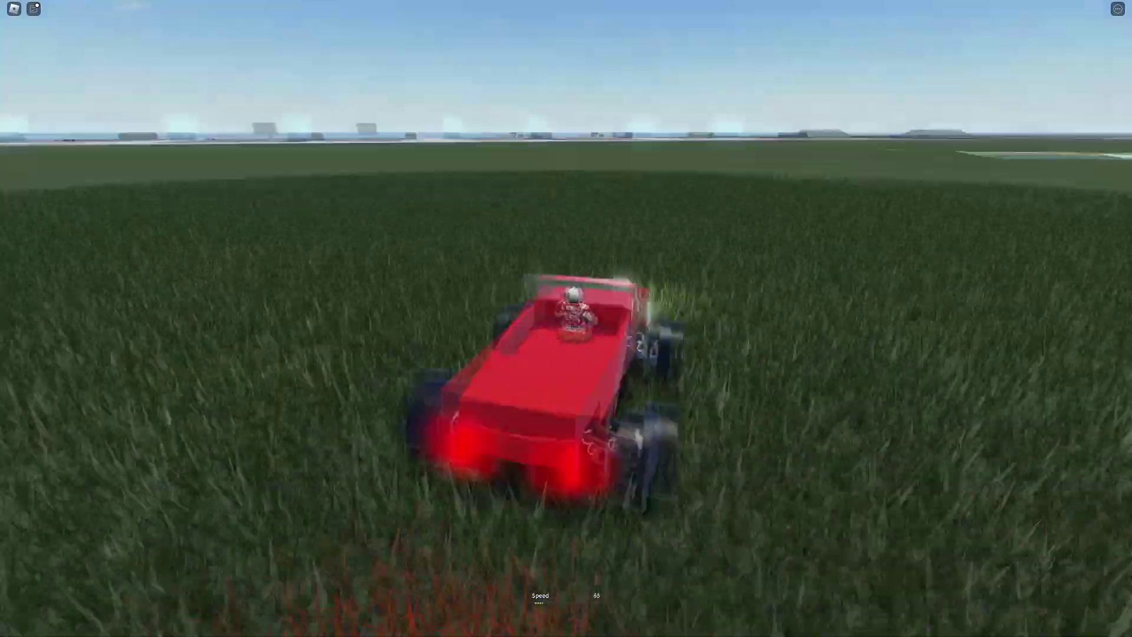
key("s")
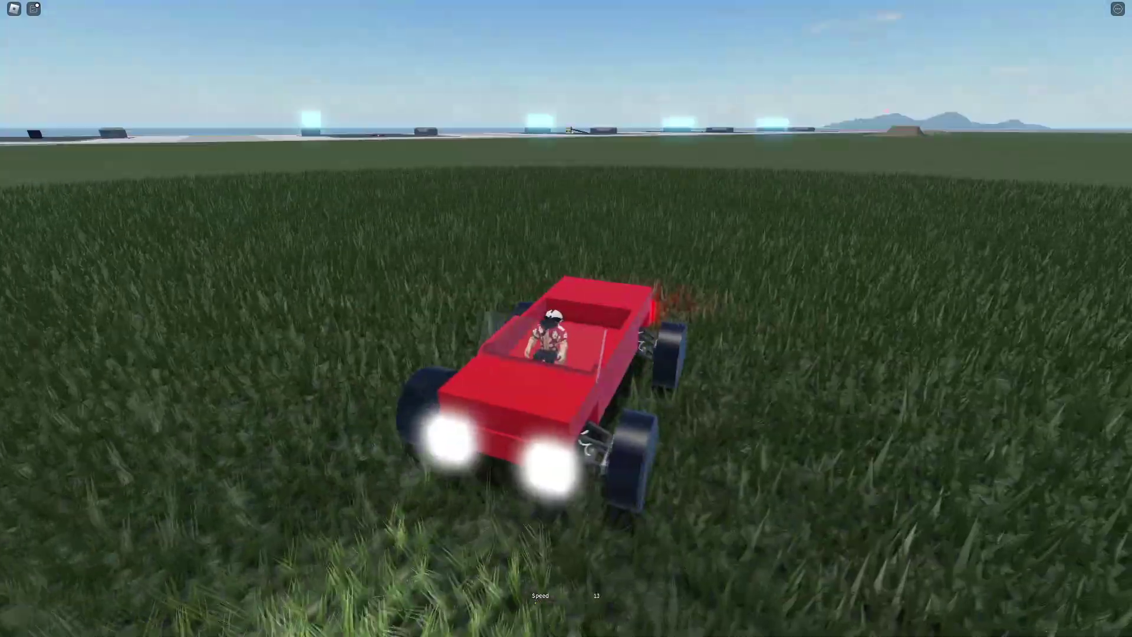
key("s")
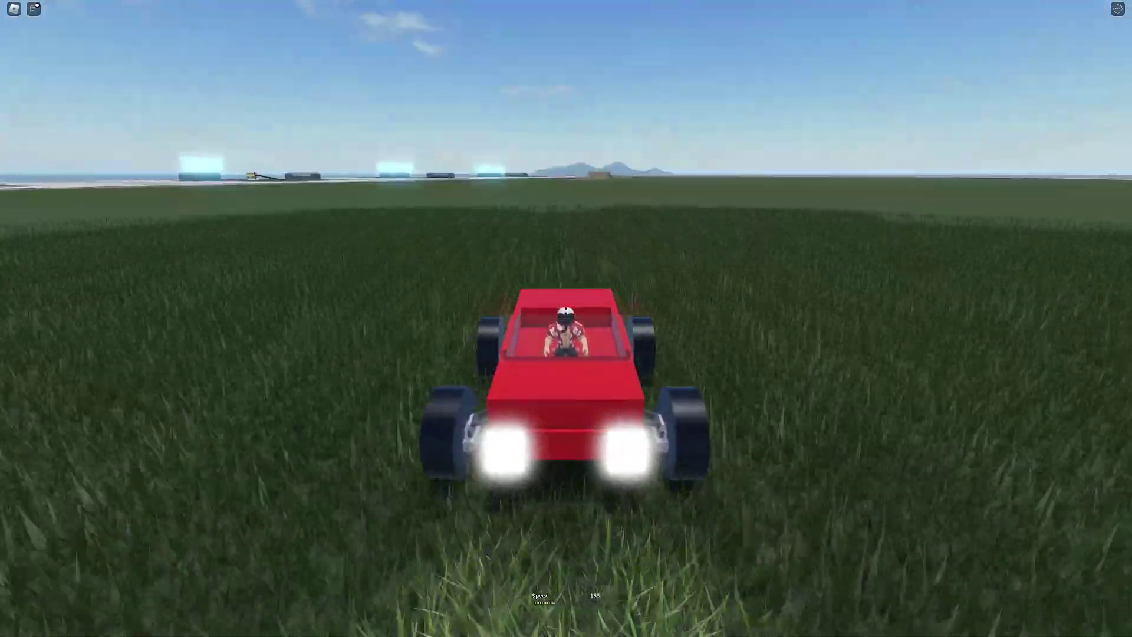
key("d")
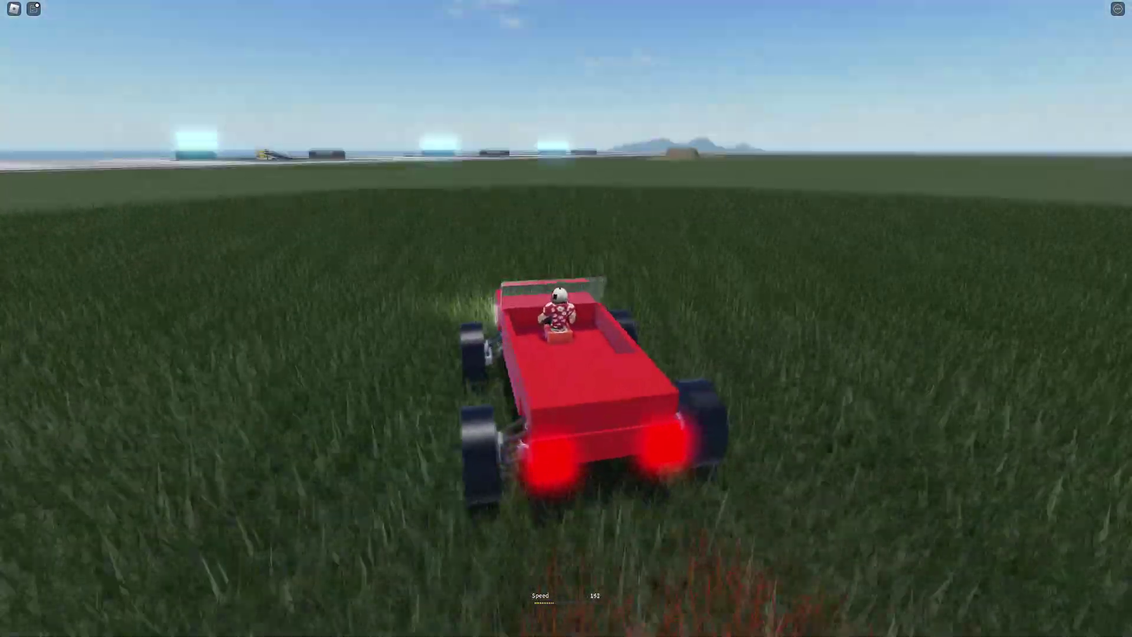
key("w")
key("a")
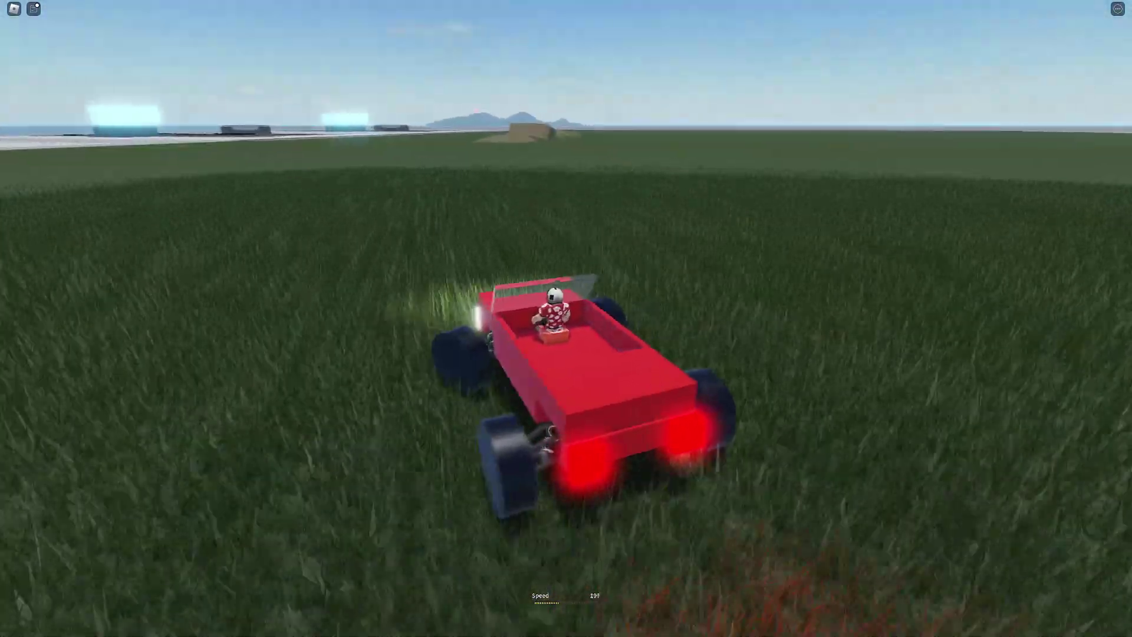
key("d")
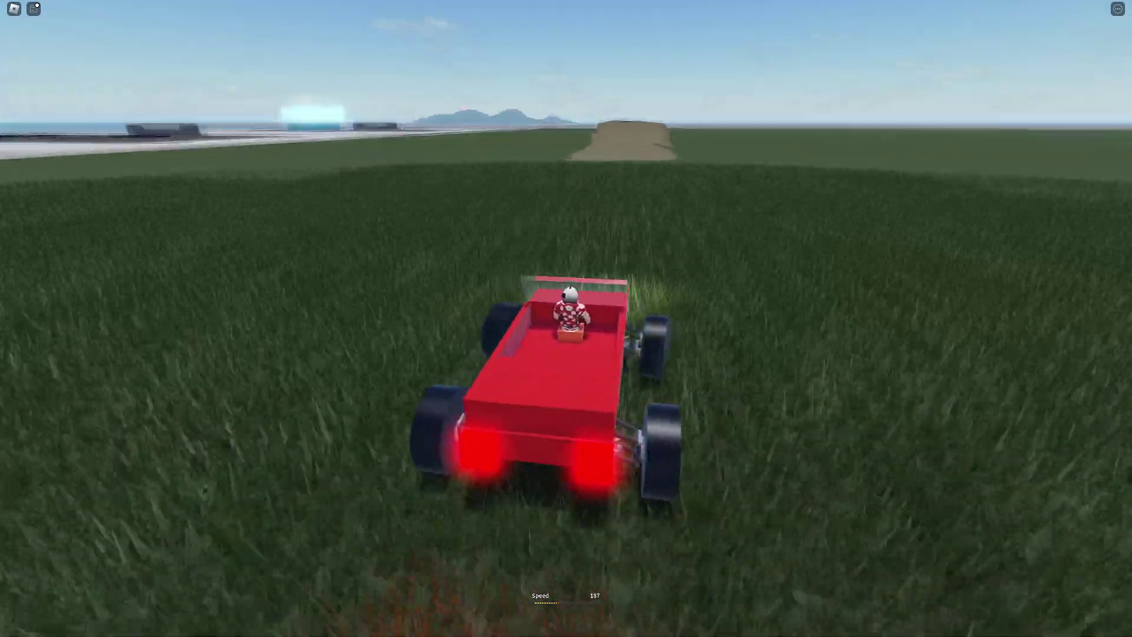
Drive the blue pickup off the spawn pad and swing it sideways onto the concrete
key("a")
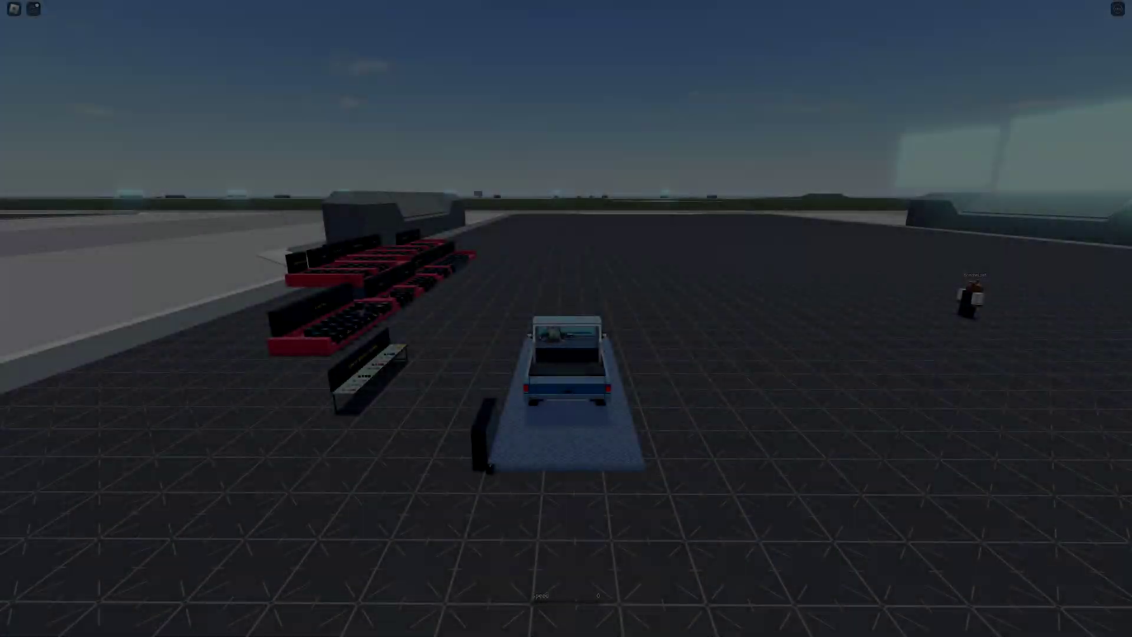
key("w")
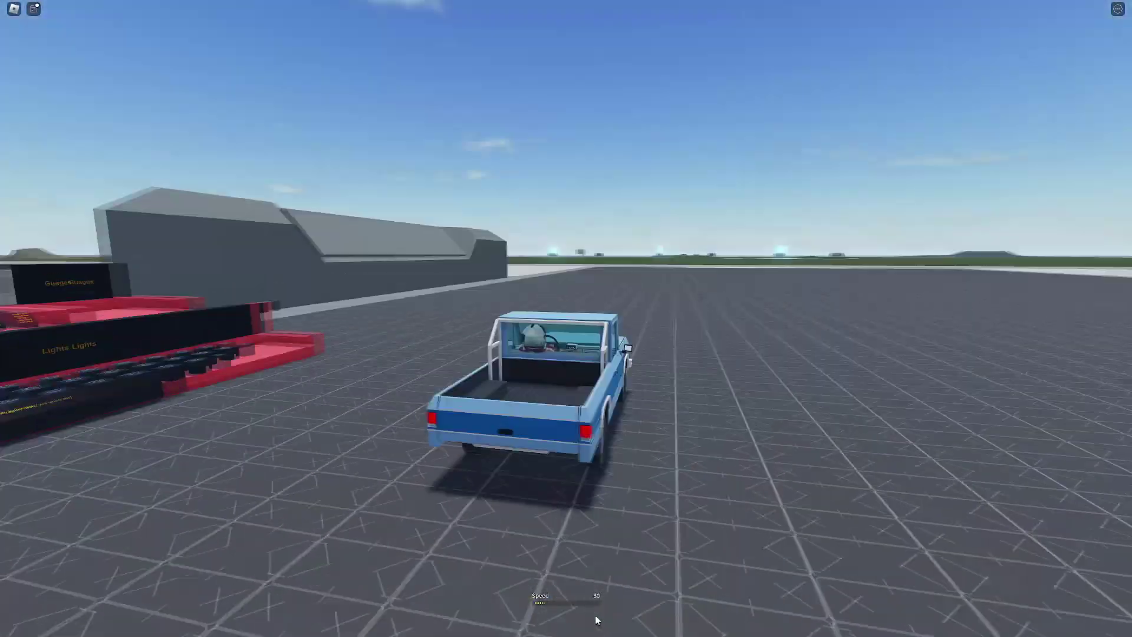
key("d")
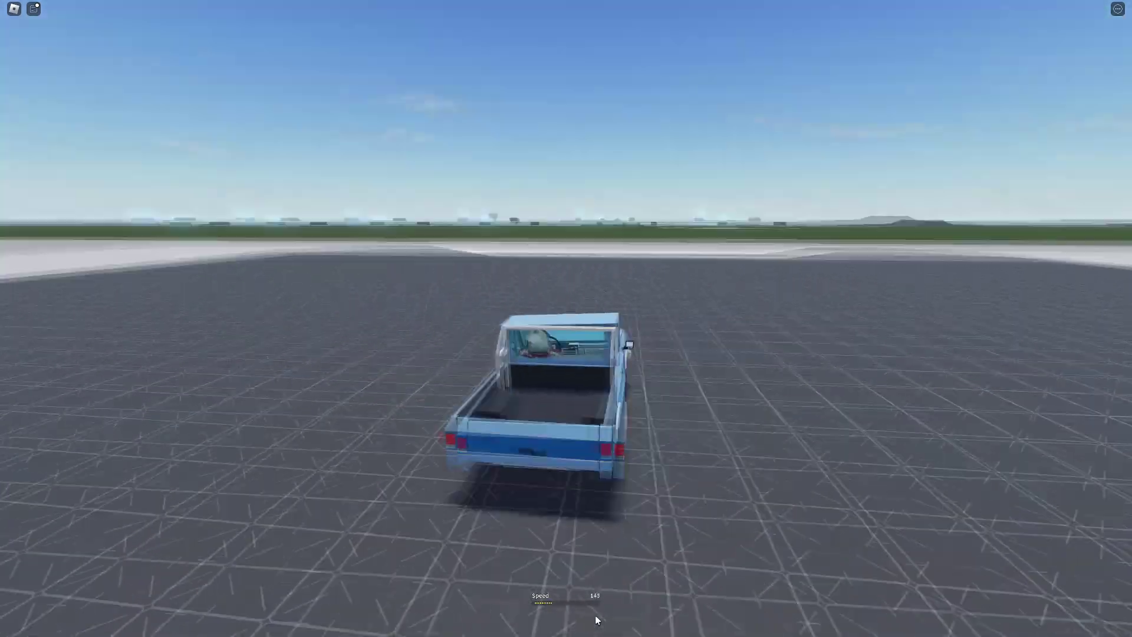
key("s")
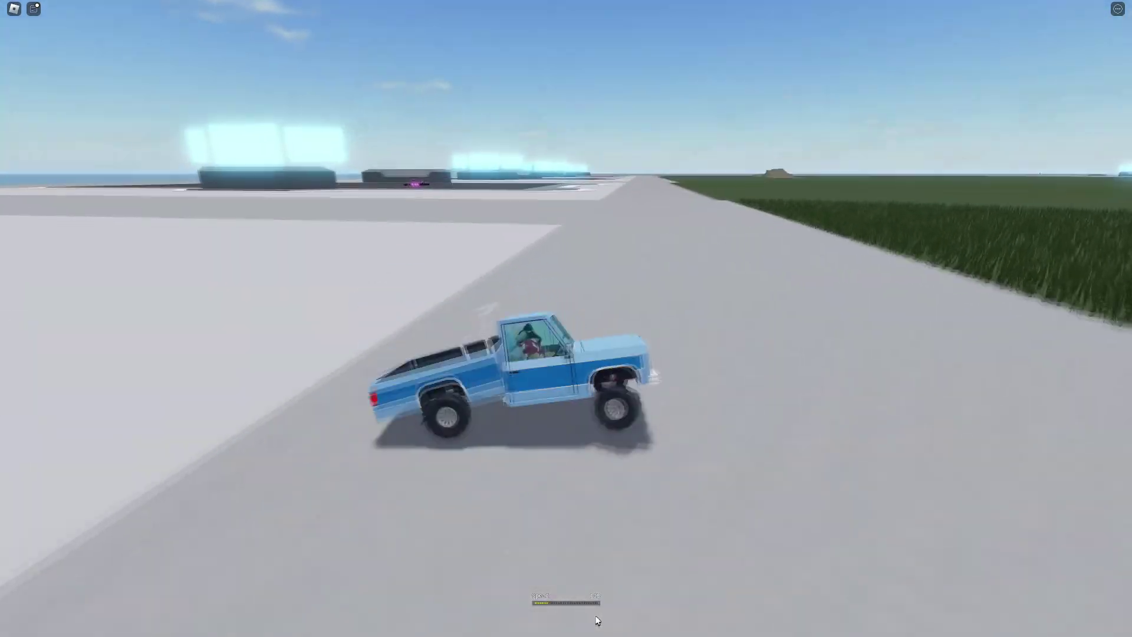
Zoom into first-person view and accelerate the truck across the grass, then slow and turn left
scroll(596, 620, "up", 5)
key("w")
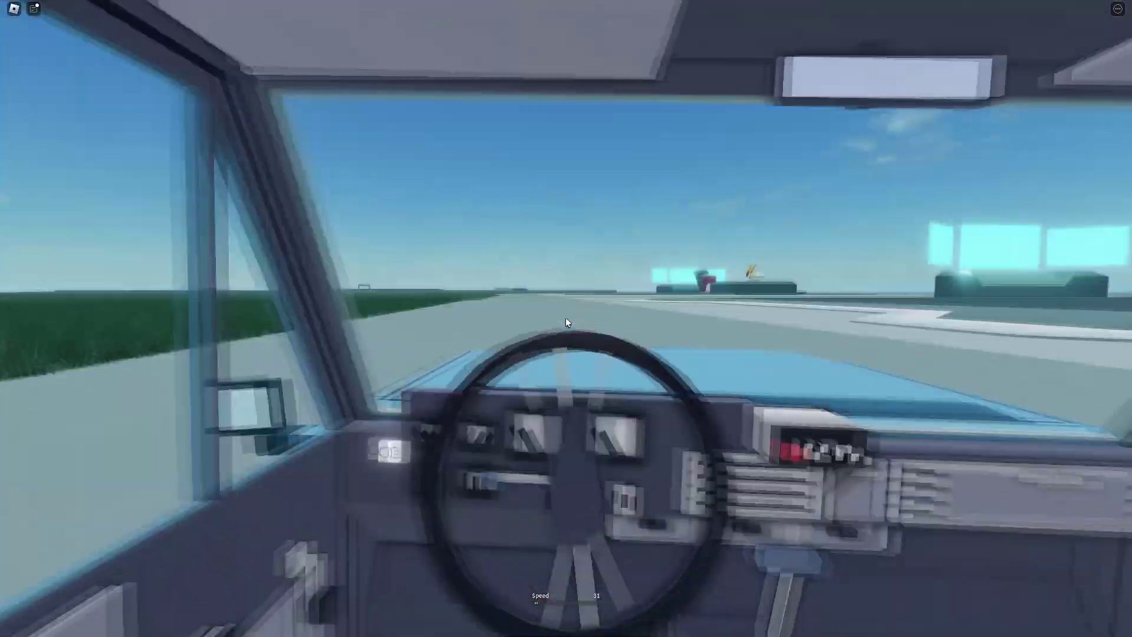
key("w")
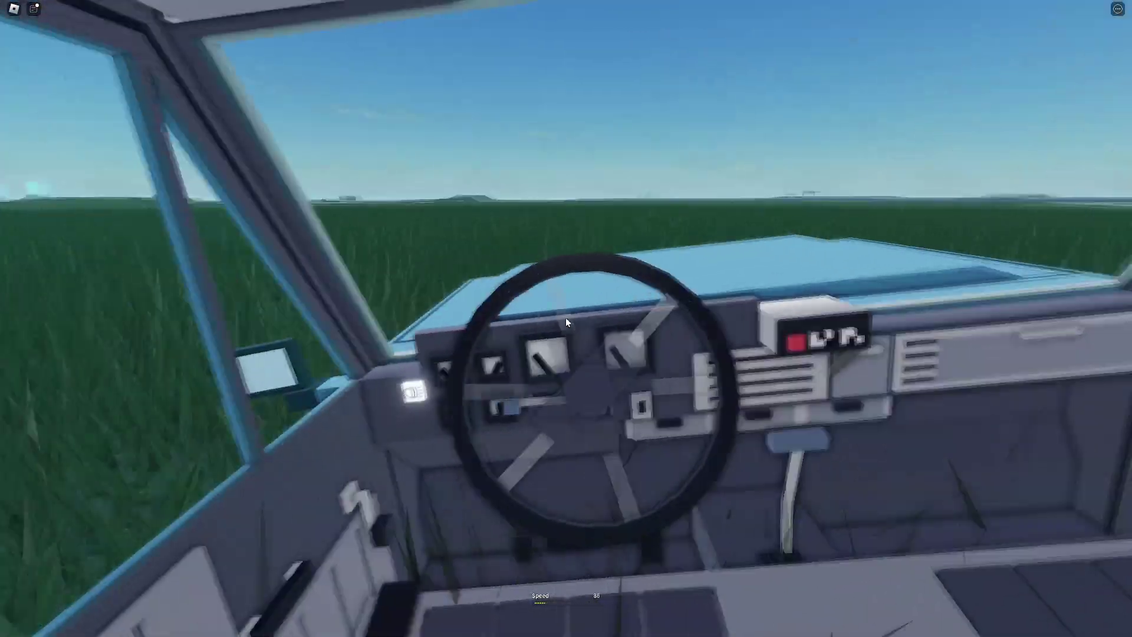
key("w")
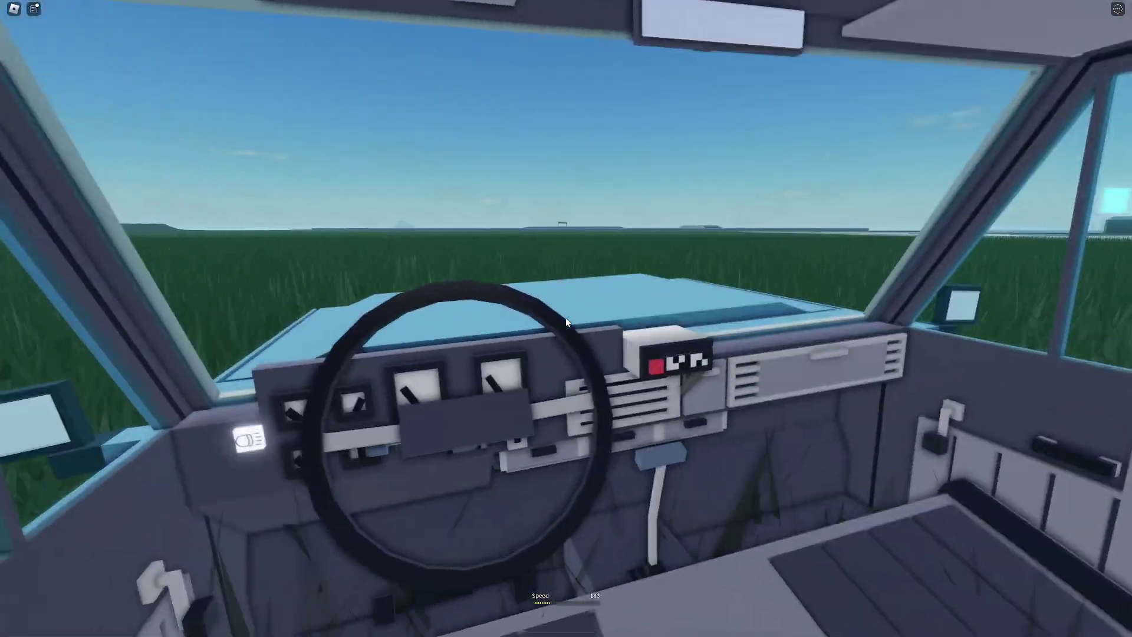
key("s")
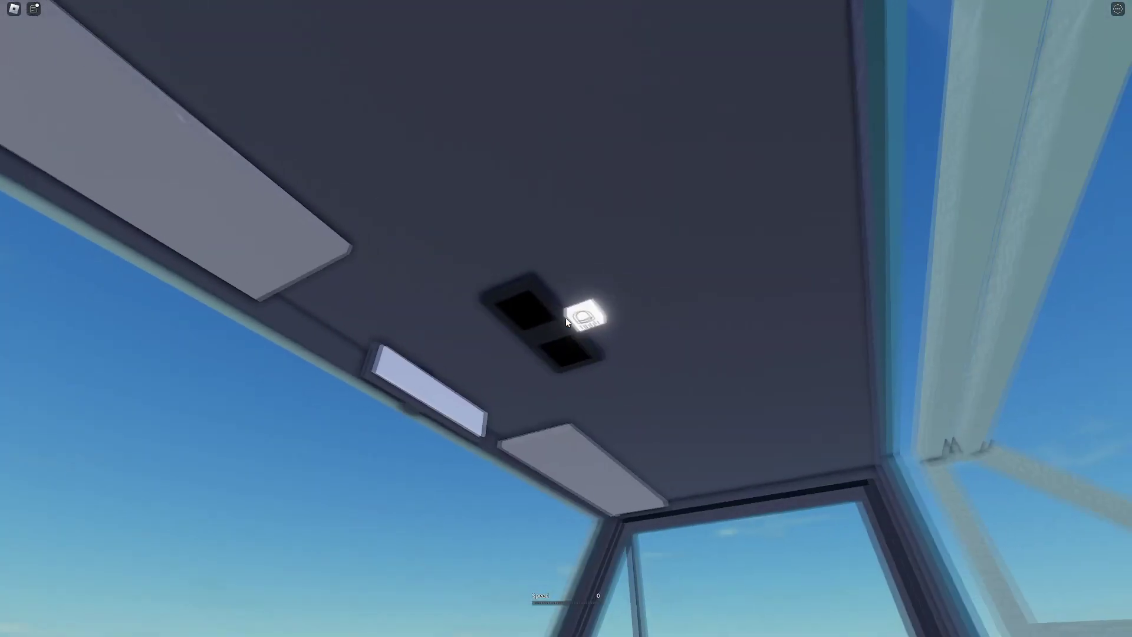
Switch the cab's dome light on and off, then drive the truck forward again
left_click(566, 321)
left_click(566, 322)
key("w")
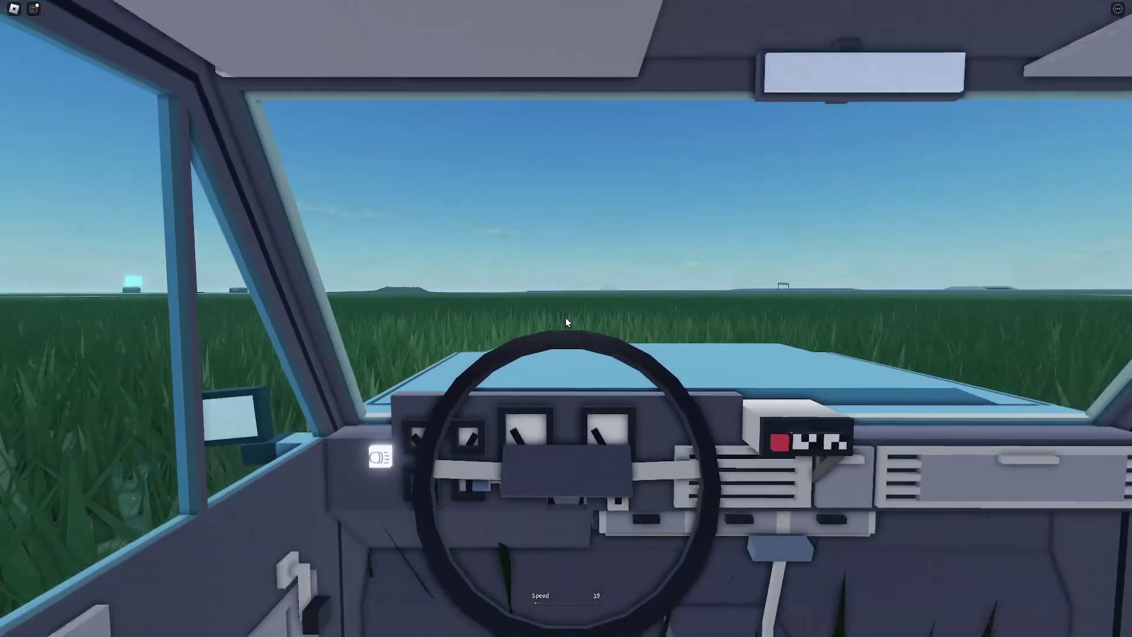
key("w")
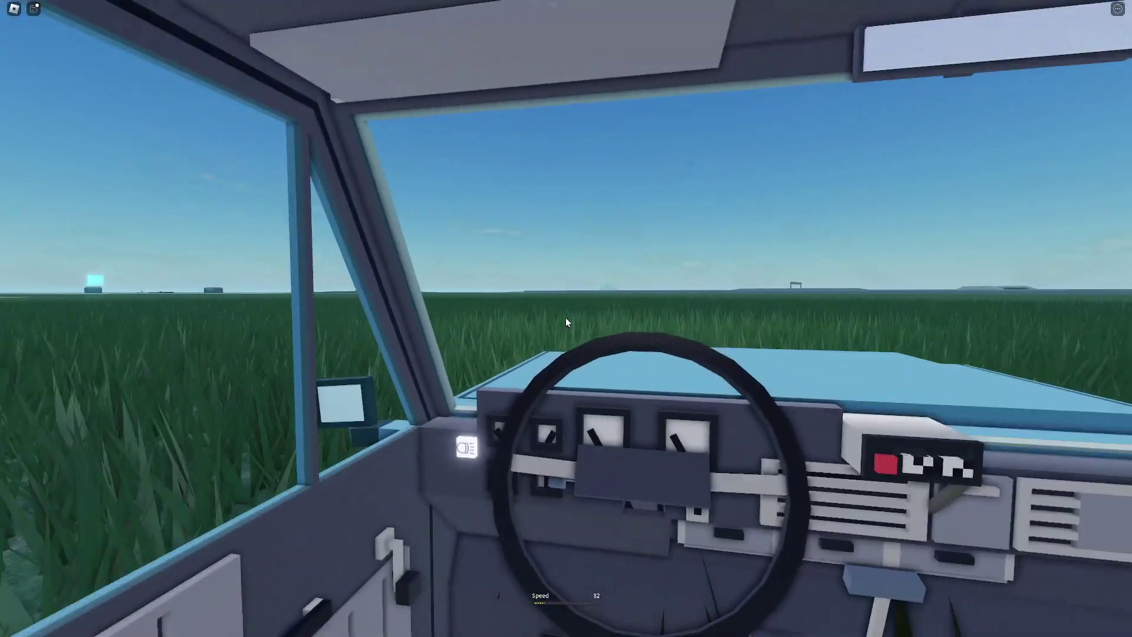
key("w")
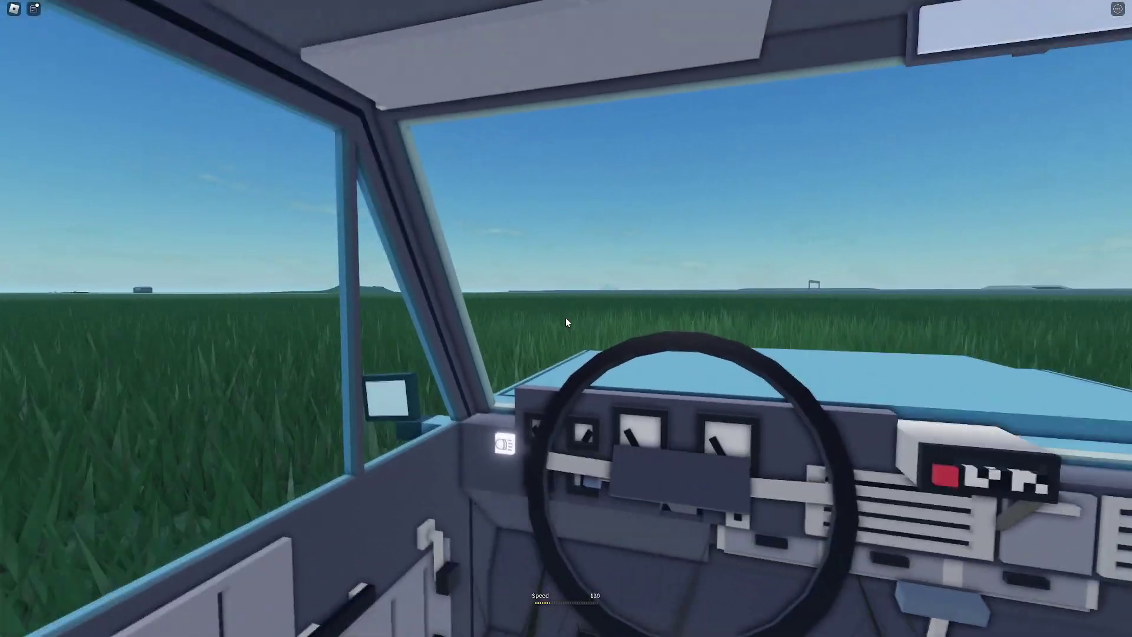
key("w")
Push the truck toward top speed and steer it into the water area
scroll(565, 317, "down", 5)
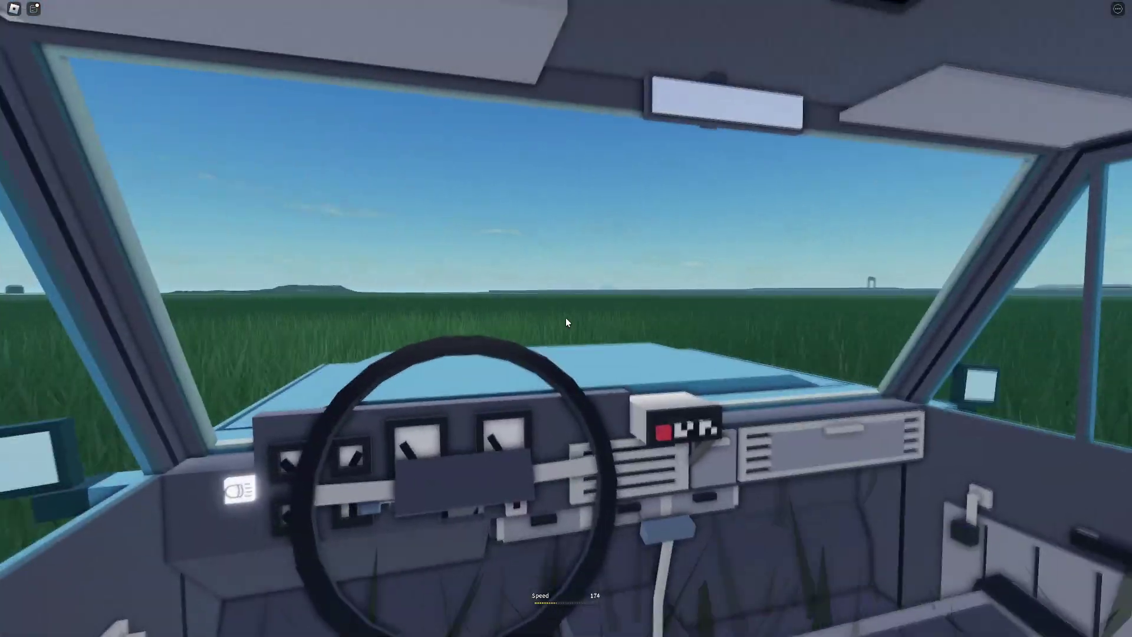
key("w")
scroll(565, 322, "up", 5)
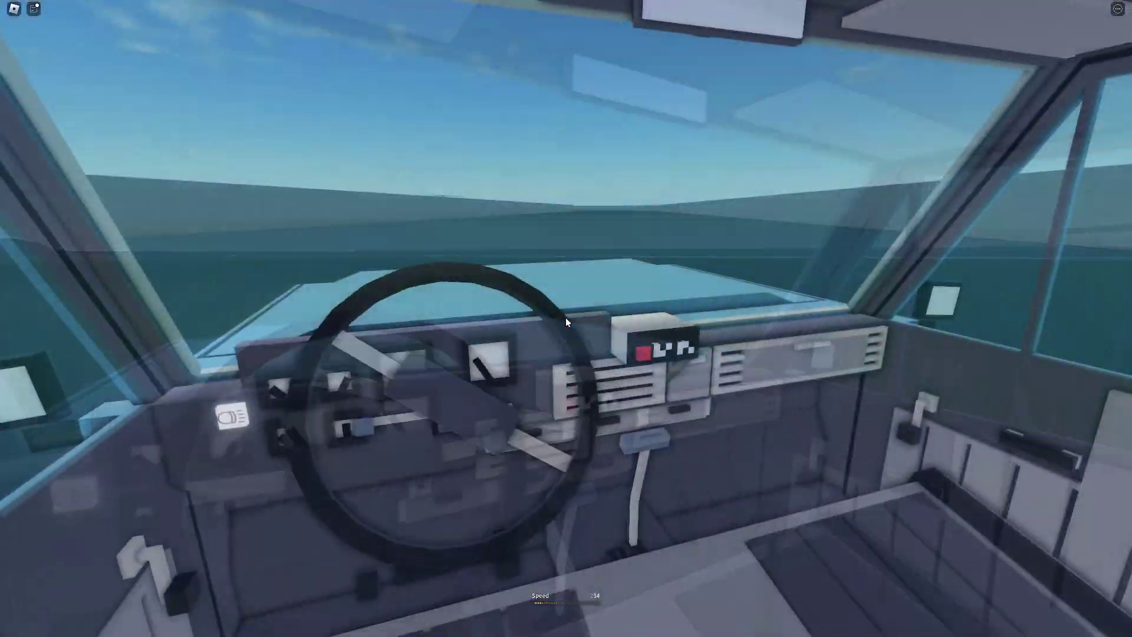
key("w")
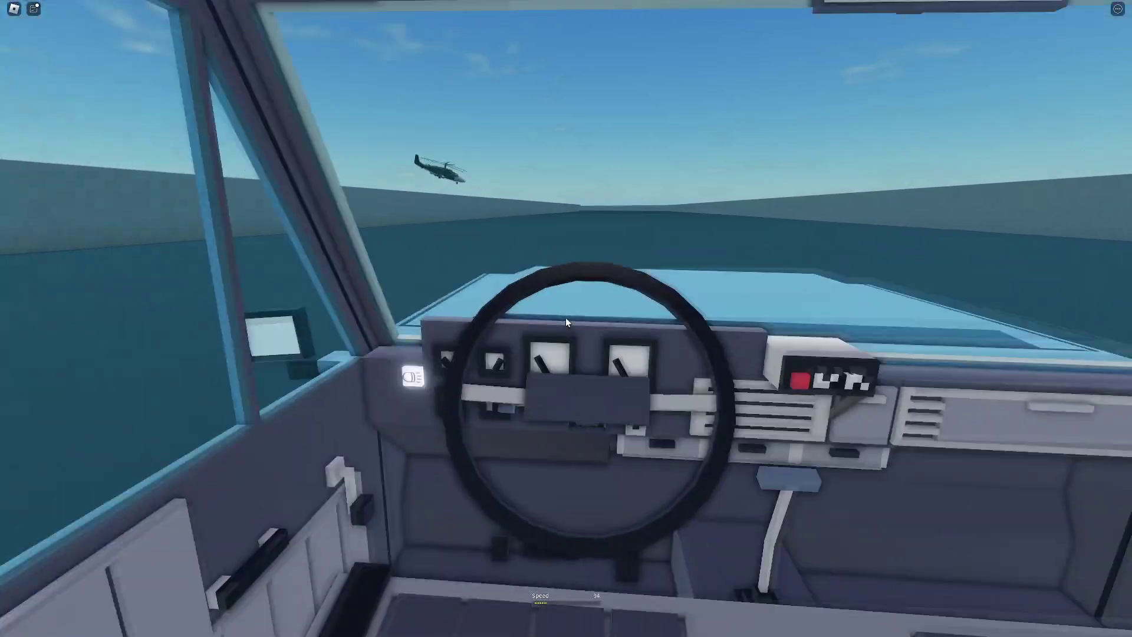
key("a")
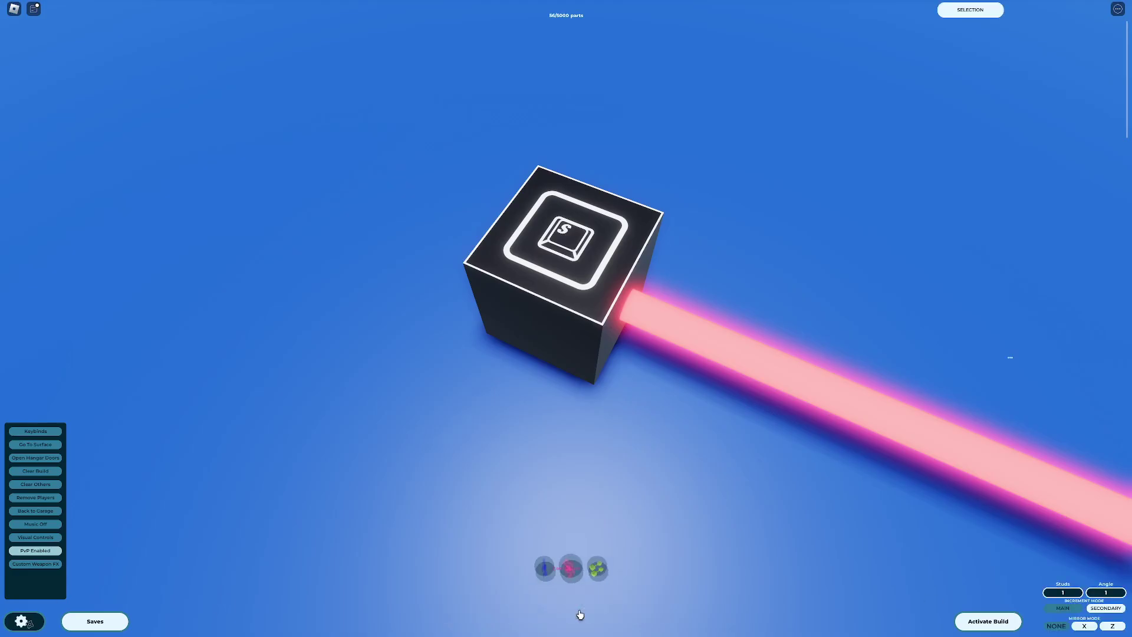
Equip the Config Tool, select the Keybind Activator cube and scroll to IsHold and SET KEYBIND
key("2")
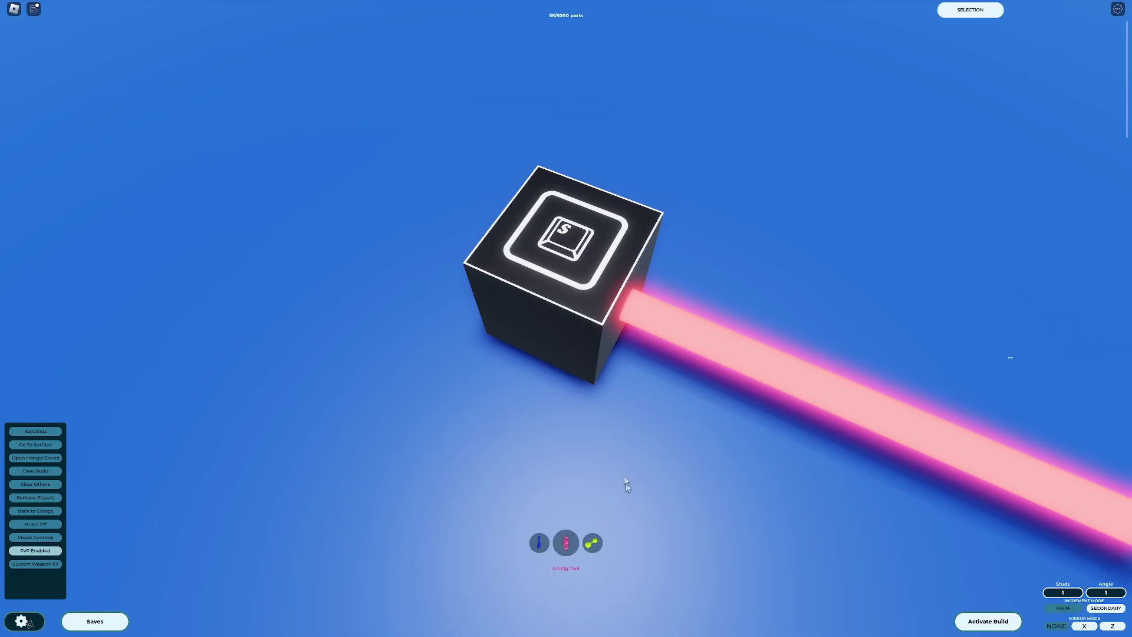
left_click(581, 330)
scroll(996, 413, "down", 2)
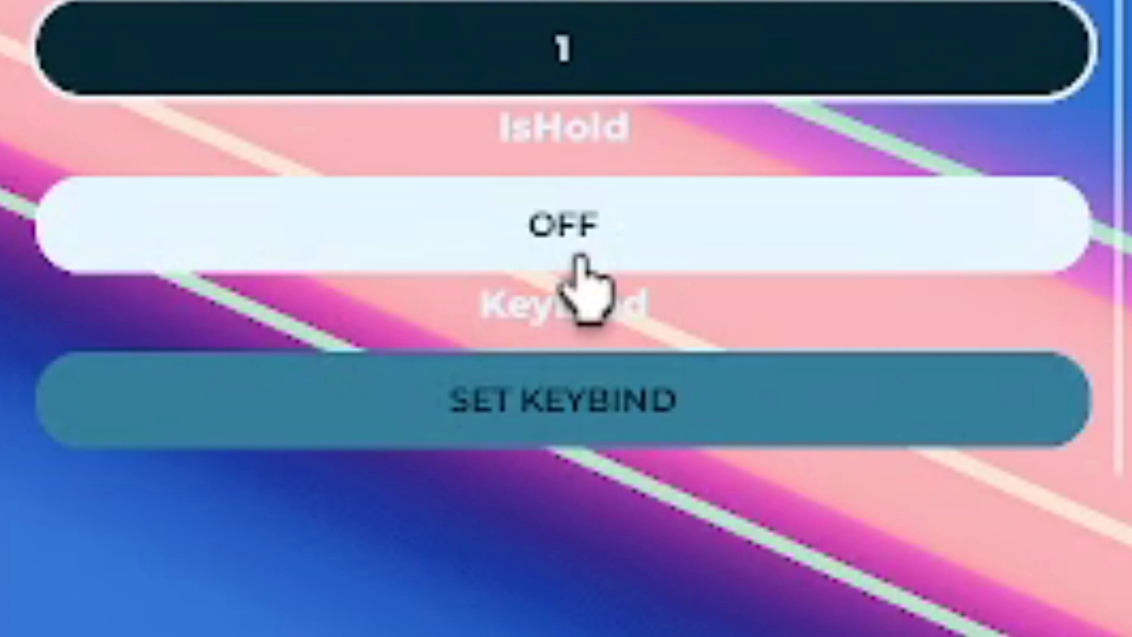
Turn IsHold ON and rebind the activator to the R key
left_click(581, 270)
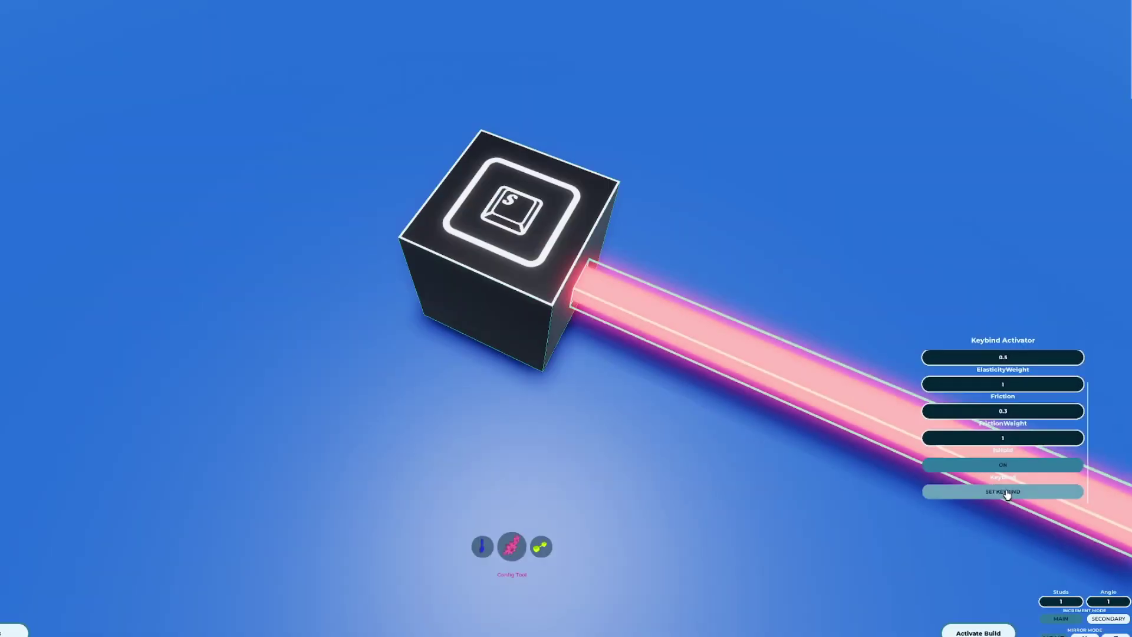
left_click(583, 383)
key("r")
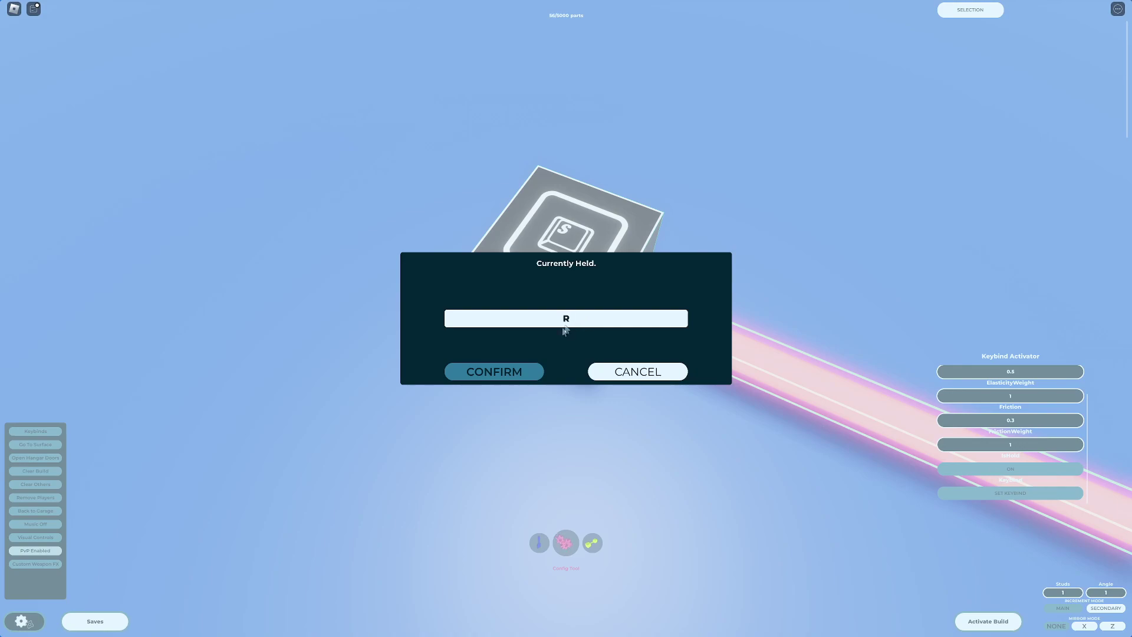
left_click(521, 372)
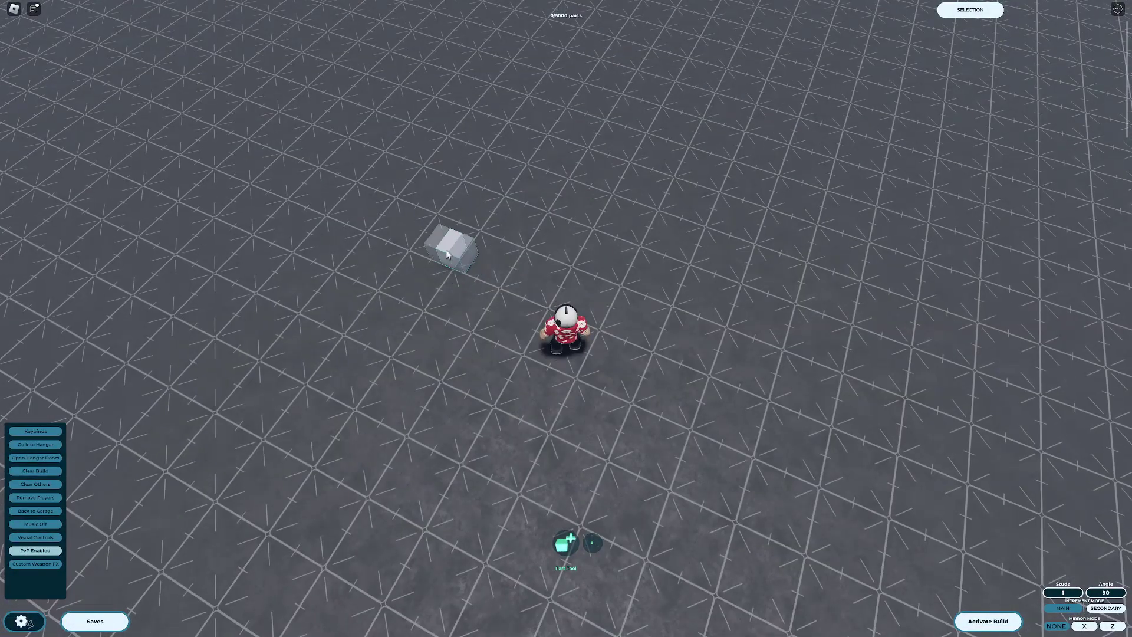
Place a block, stretch the mirrored blocks into long axle bars and paste a second pair
left_click(450, 243)
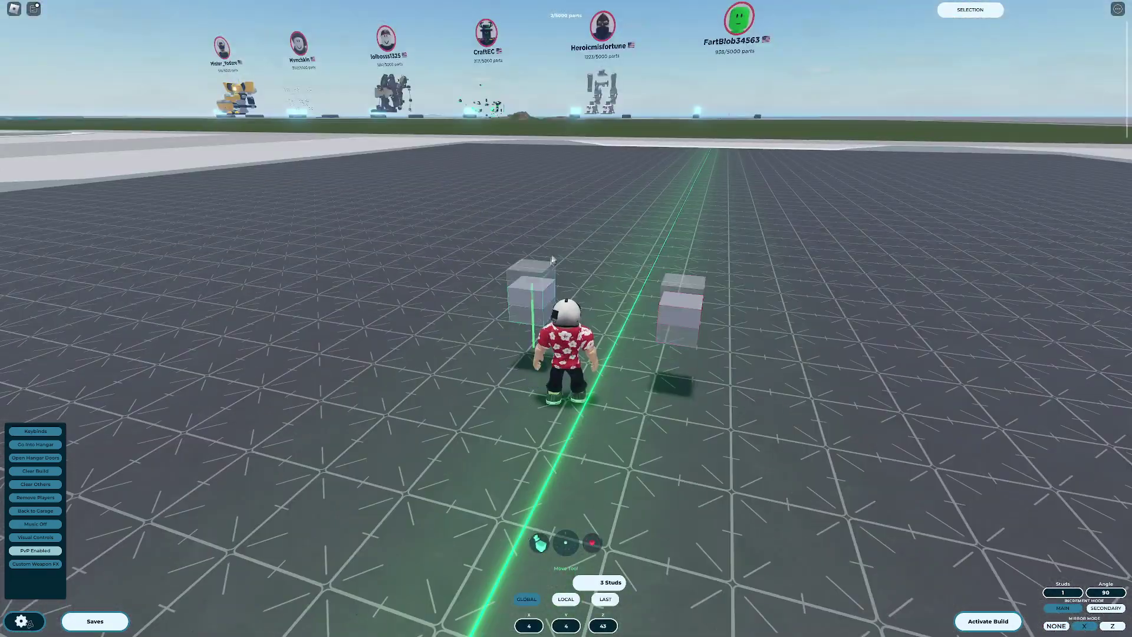
left_click(505, 276)
left_click_drag(547, 285, 587, 275)
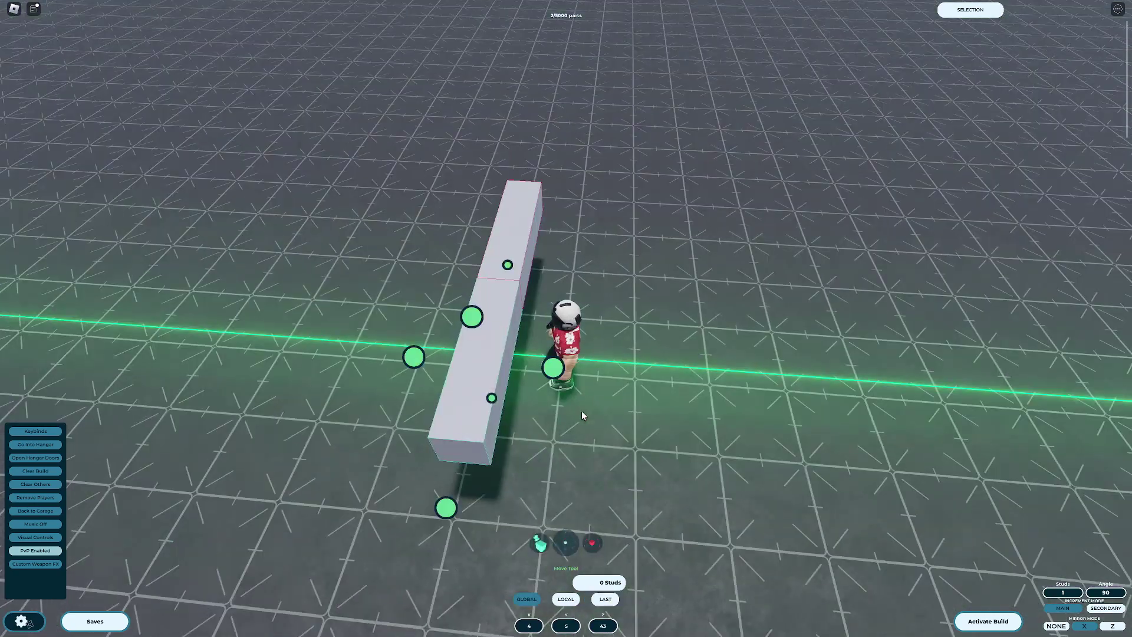
key("ctrl+c")
key("ctrl+v")
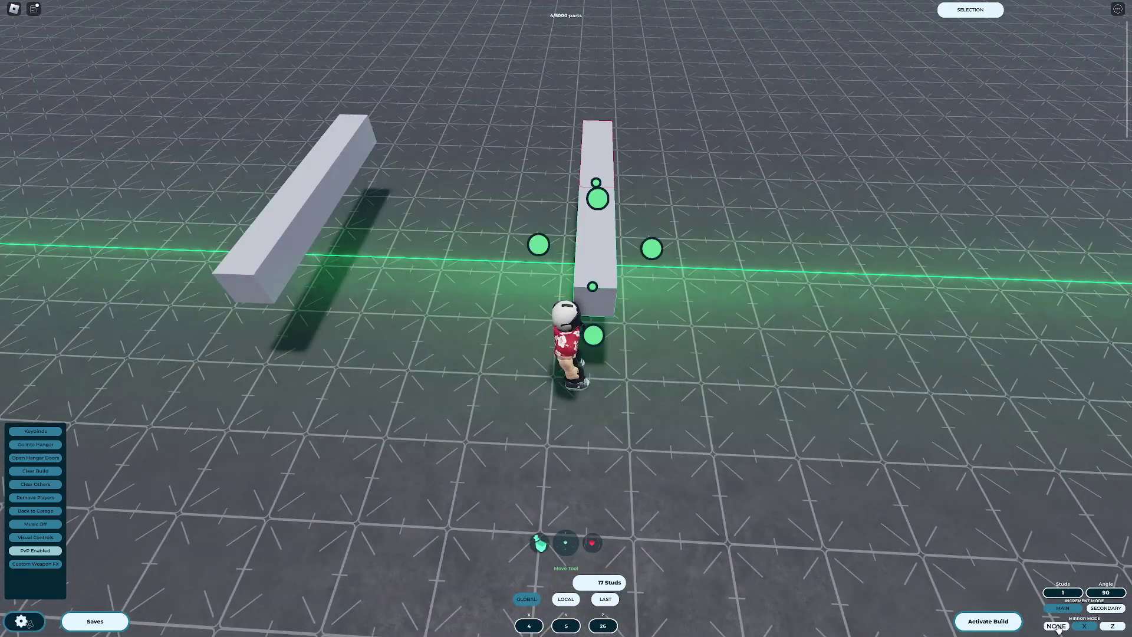
Add a Motor Block rotated 90° on the bar and paste copies at the axle ends
key("1")
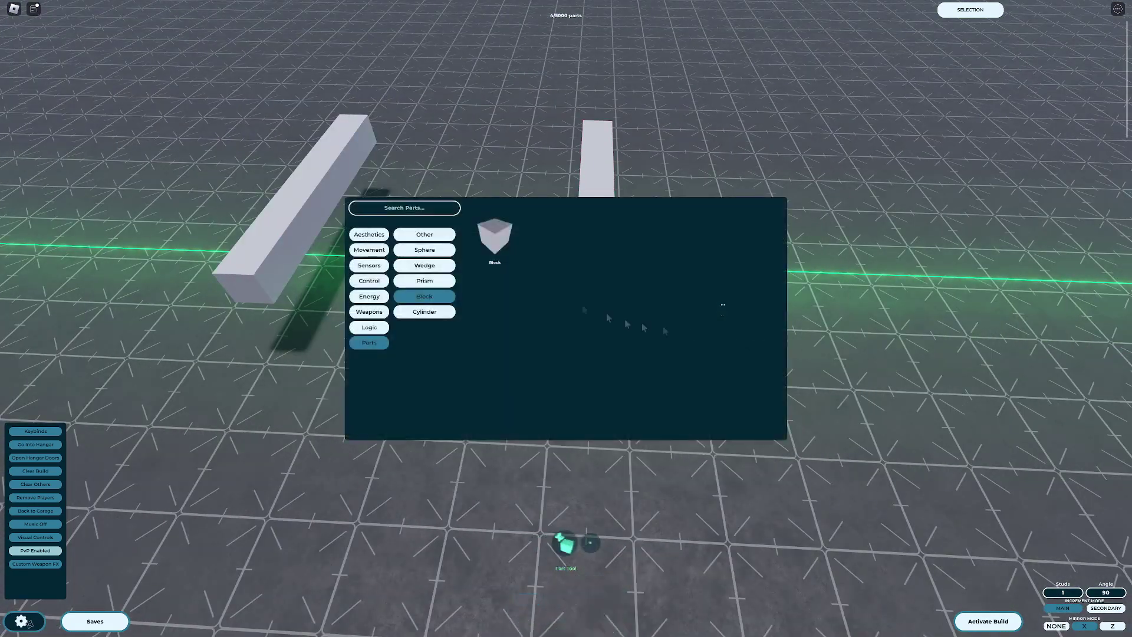
type("motor")
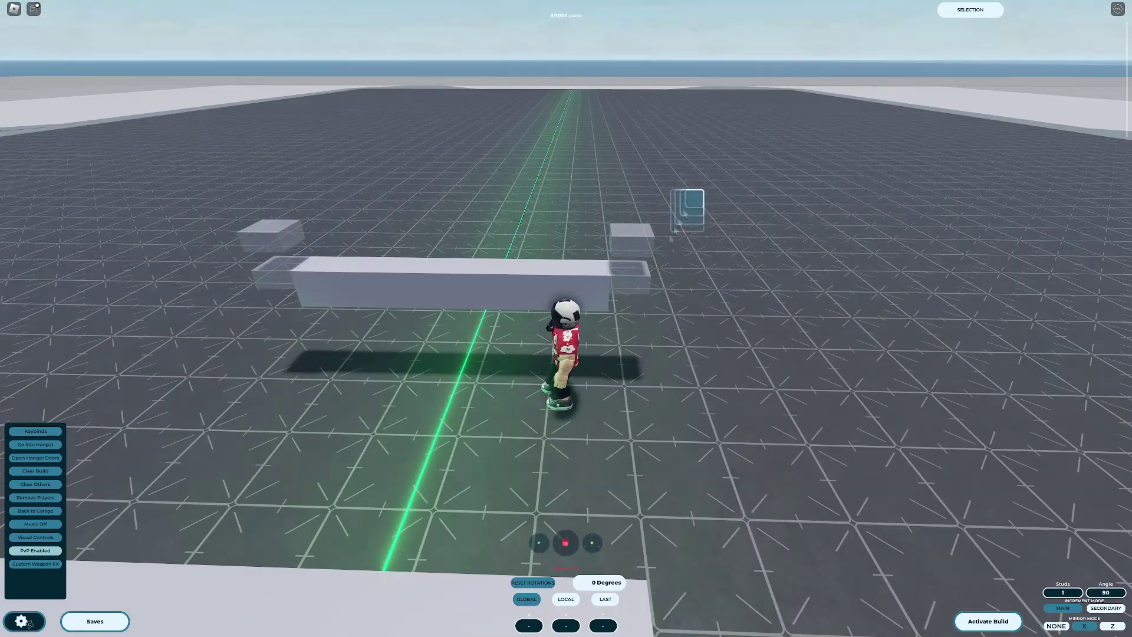
left_click(673, 237)
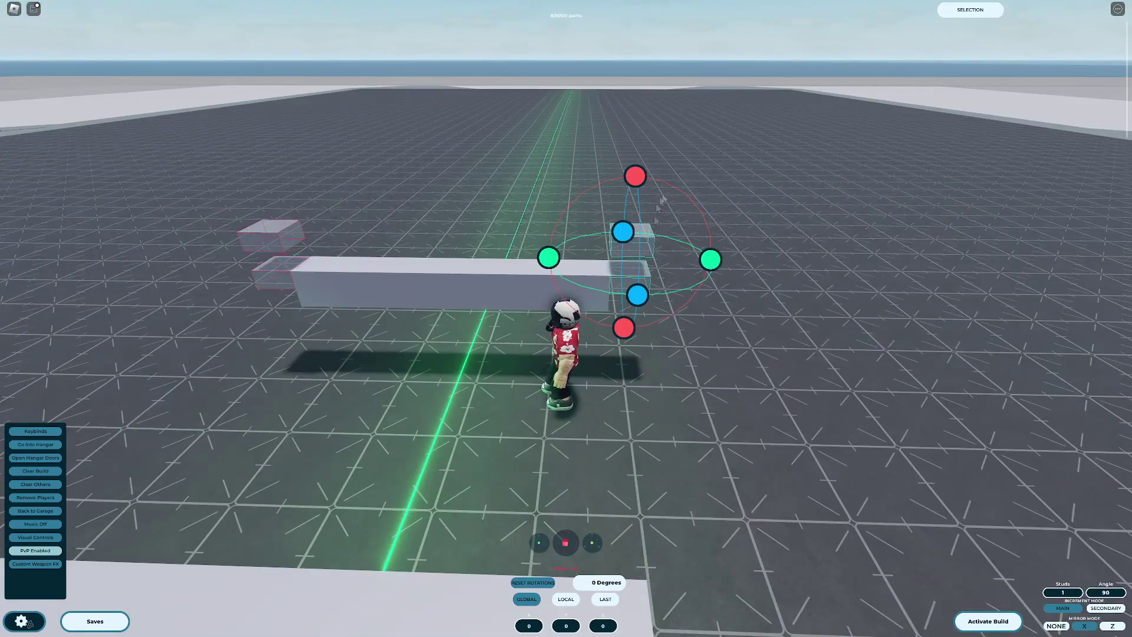
key("r")
scroll(733, 228, "up", 3)
scroll(734, 229, "down", 3)
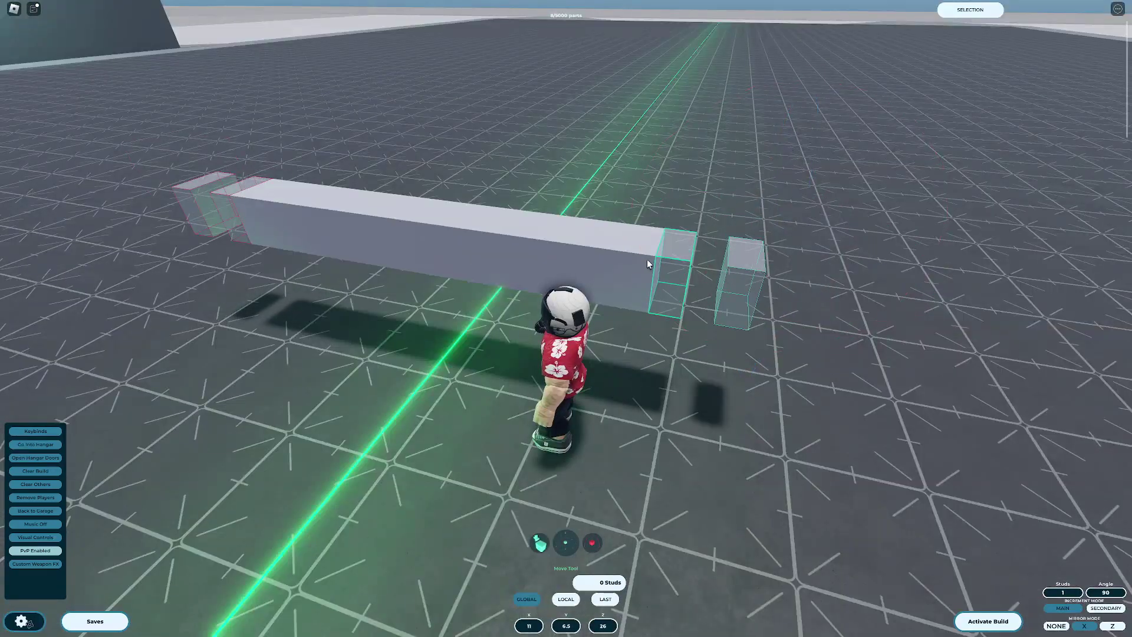
key("ctrl+v")
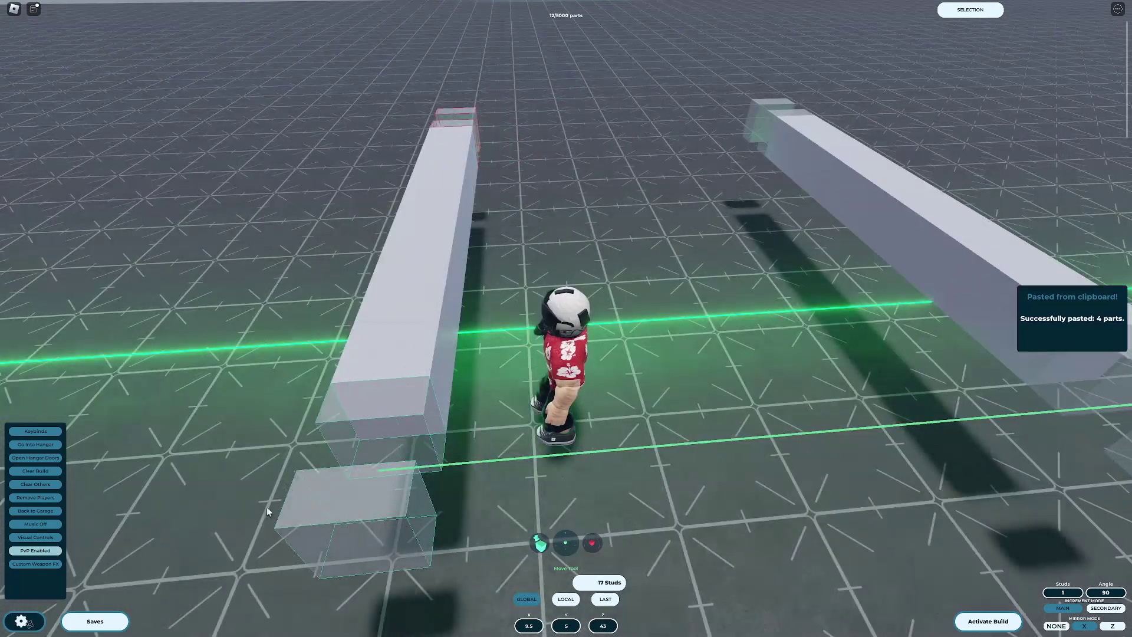
Place a cylinder at the bar end, enlarge it into a wheel and paste copies
key("1")
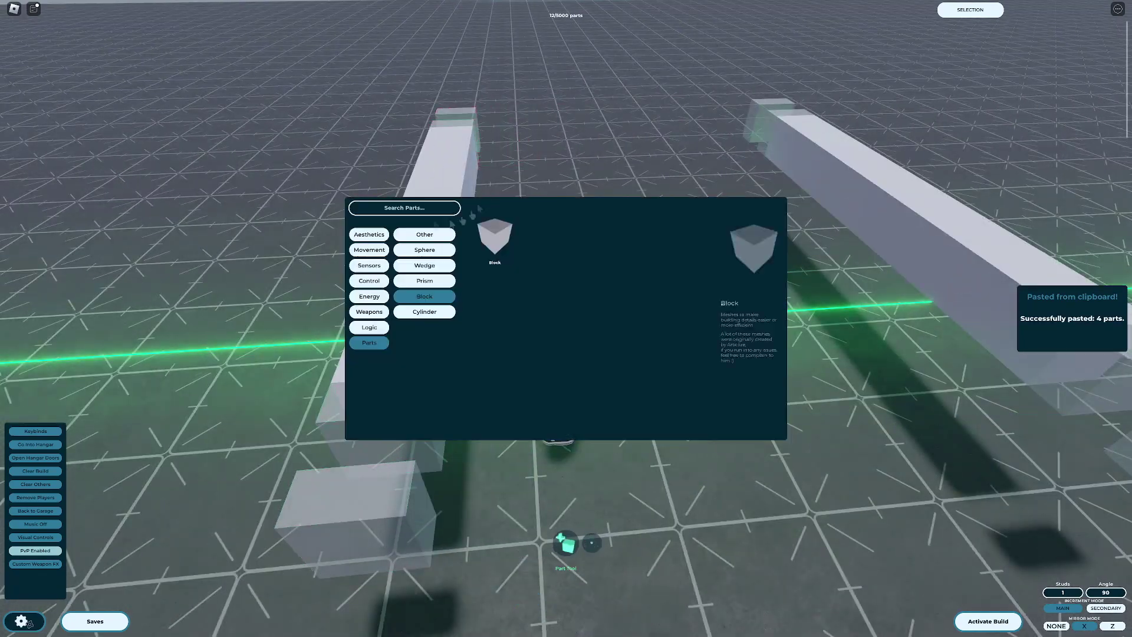
left_click(501, 239)
left_click(478, 221)
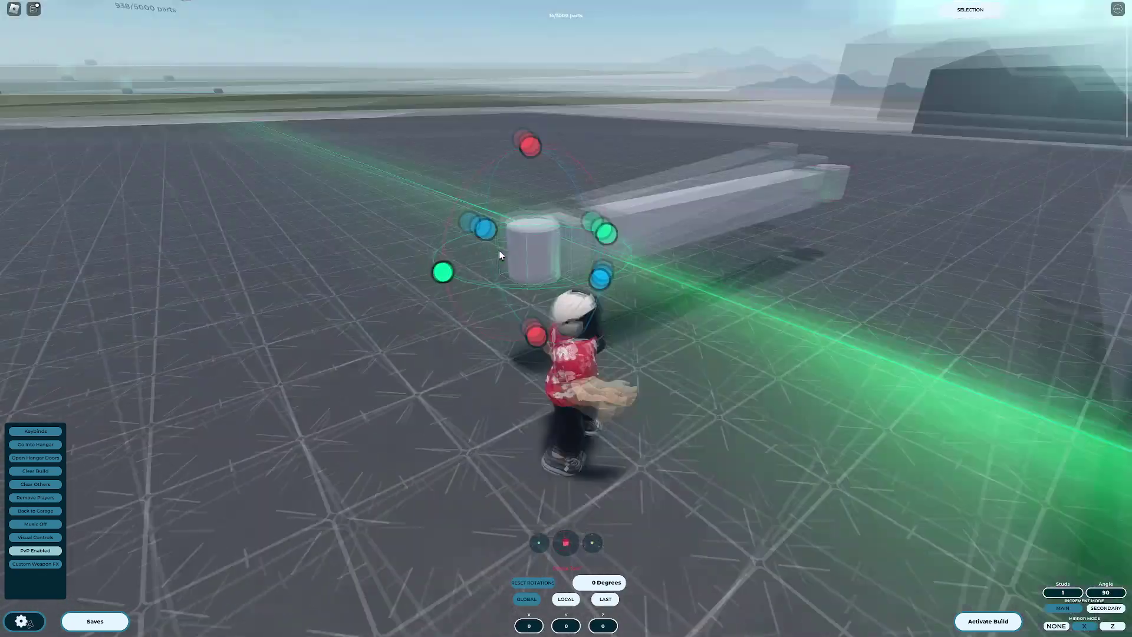
key("2")
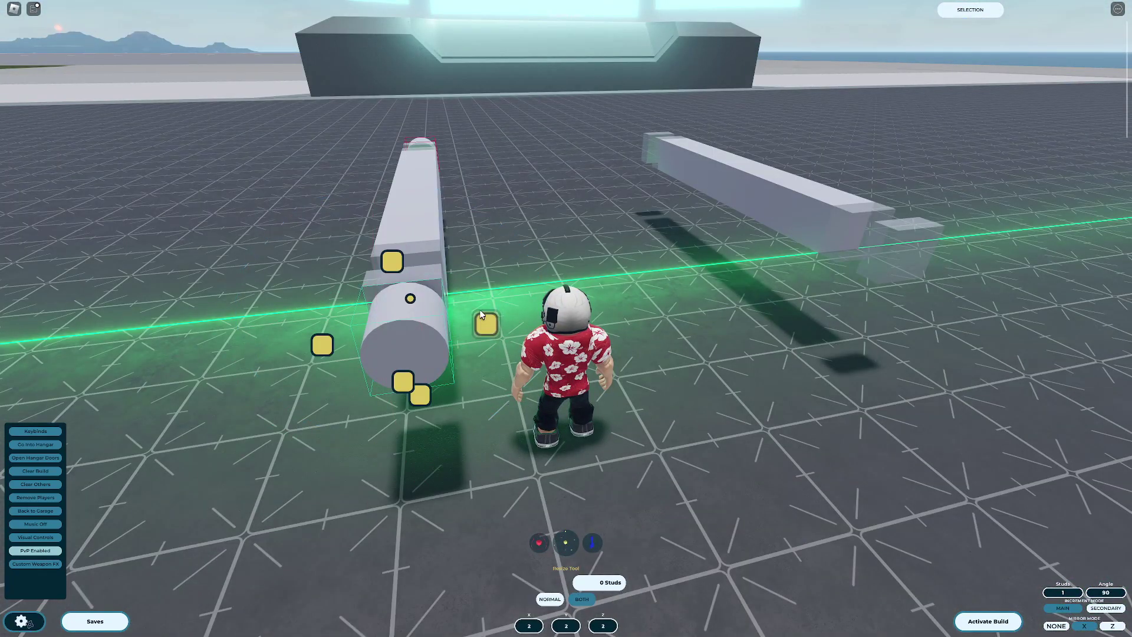
left_click_drag(486, 324, 519, 353)
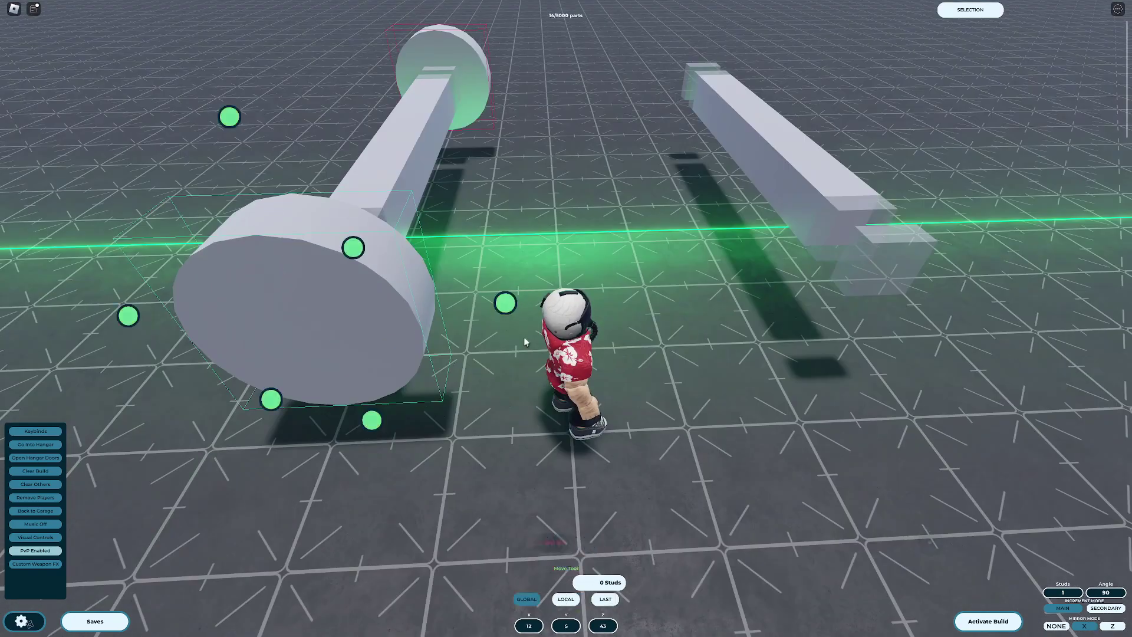
key("ctrl+v")
Add a centre bar joining the axles and lengthen it to 22 studs
scroll(745, 229, "down", 5)
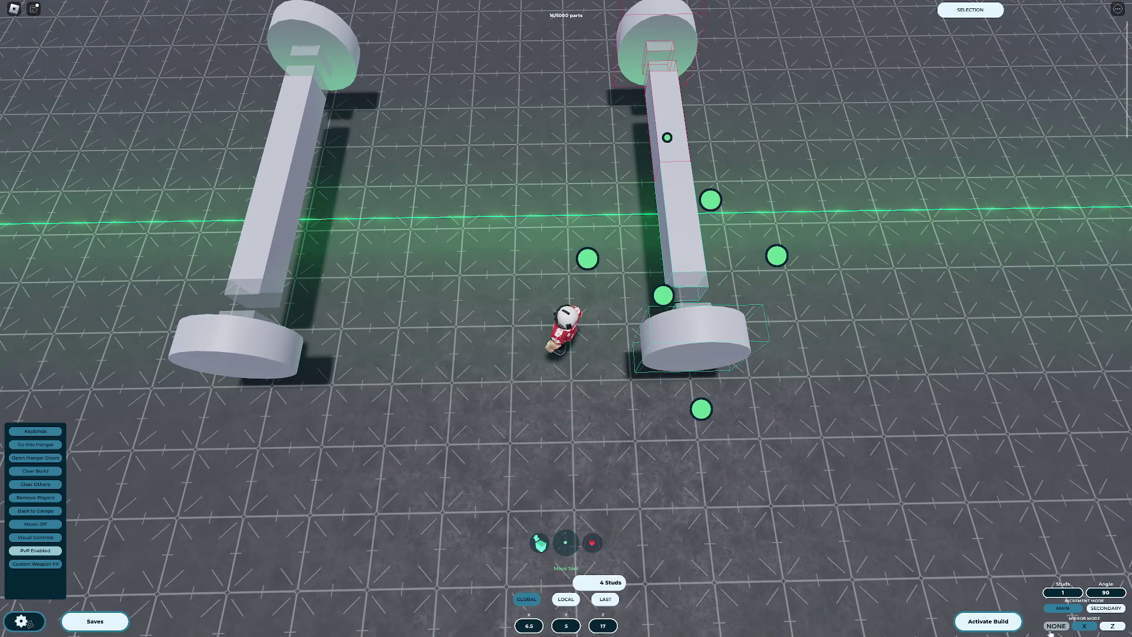
left_click(538, 543)
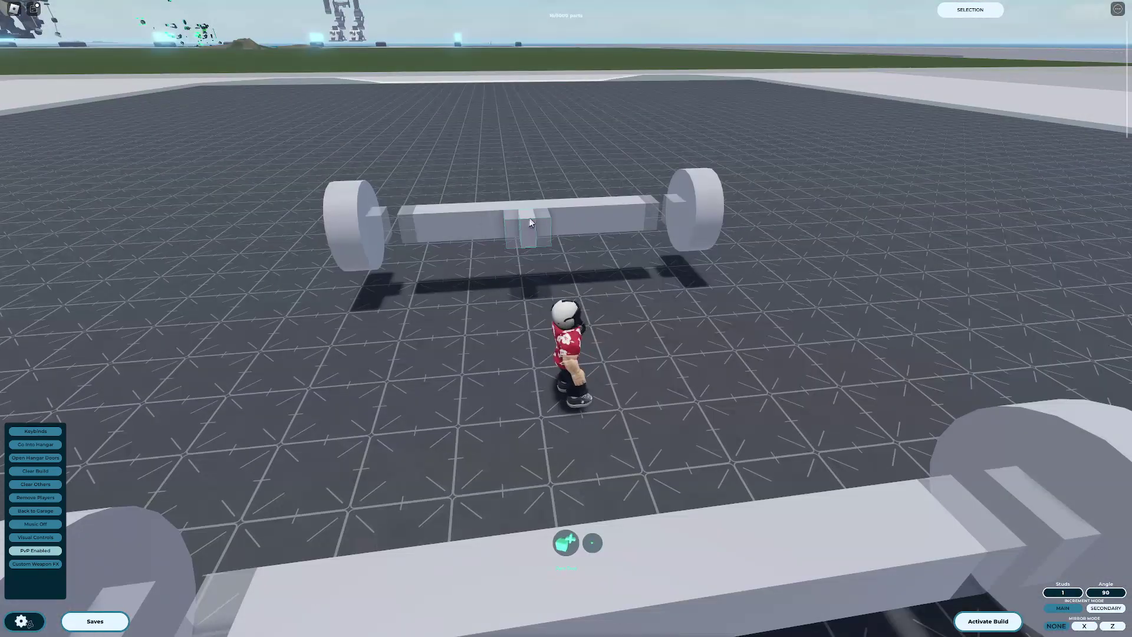
left_click(530, 223)
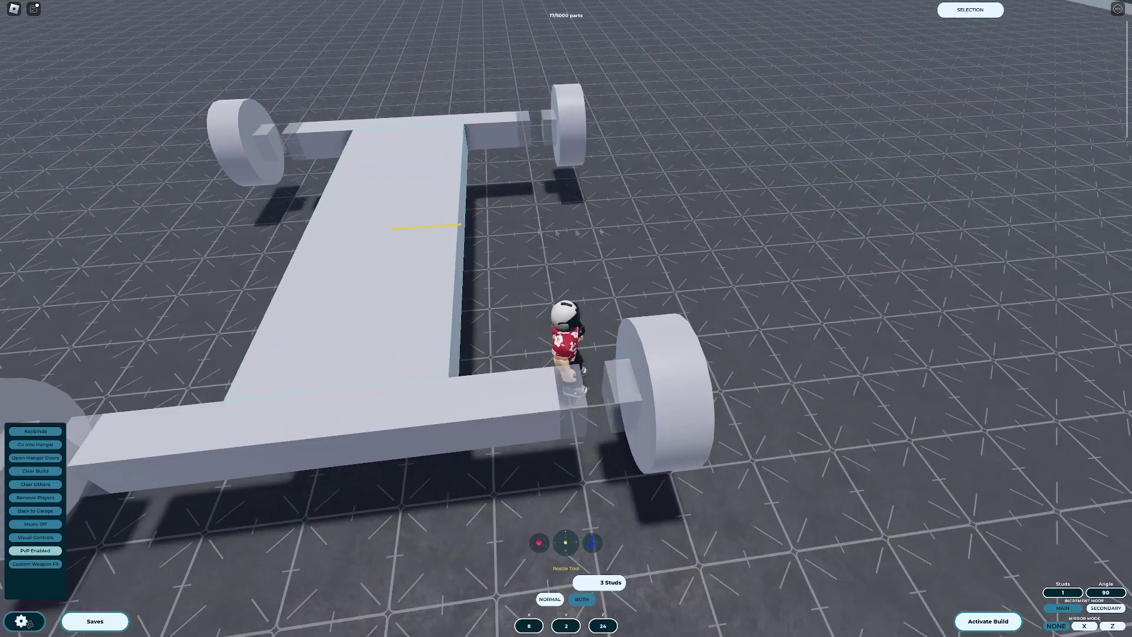
key("1")
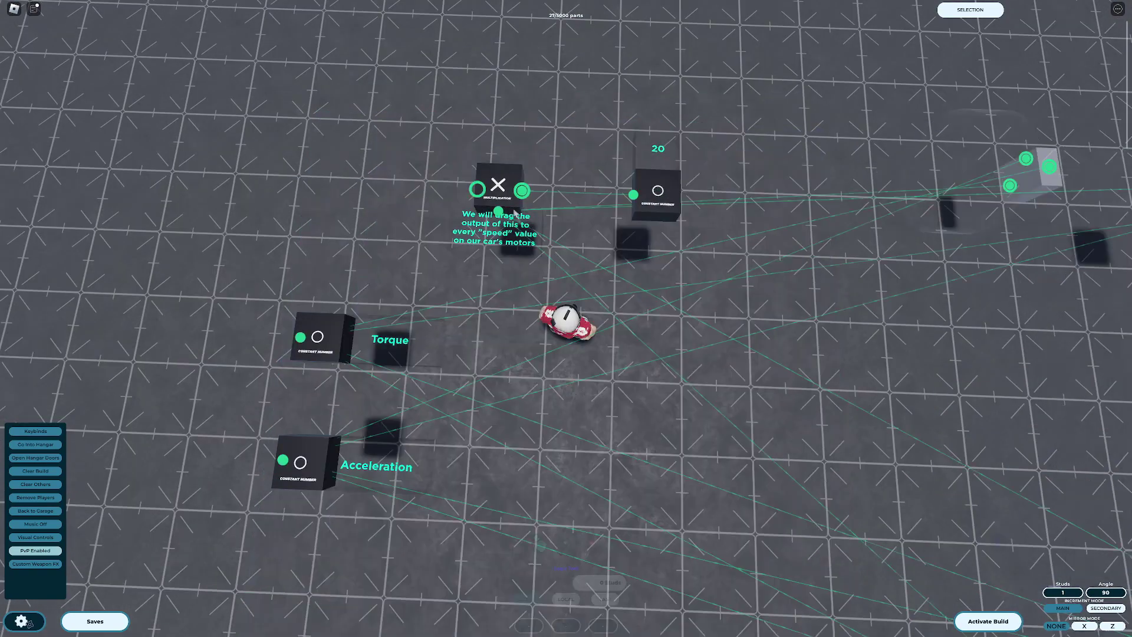
Wire the seat outputs via a multiplier and constants 20, Torque and Acceleration to every motor and servo
mouse_move(839, 205)
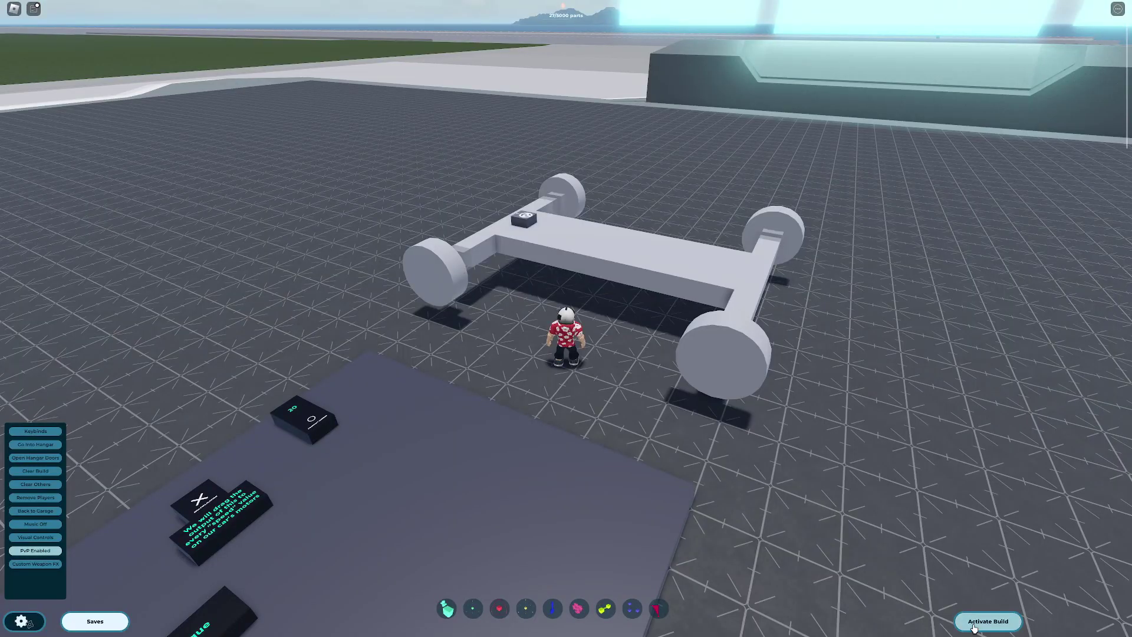
Activate the build and test-drive the car forward while steering
left_click(973, 626)
left_click(506, 372)
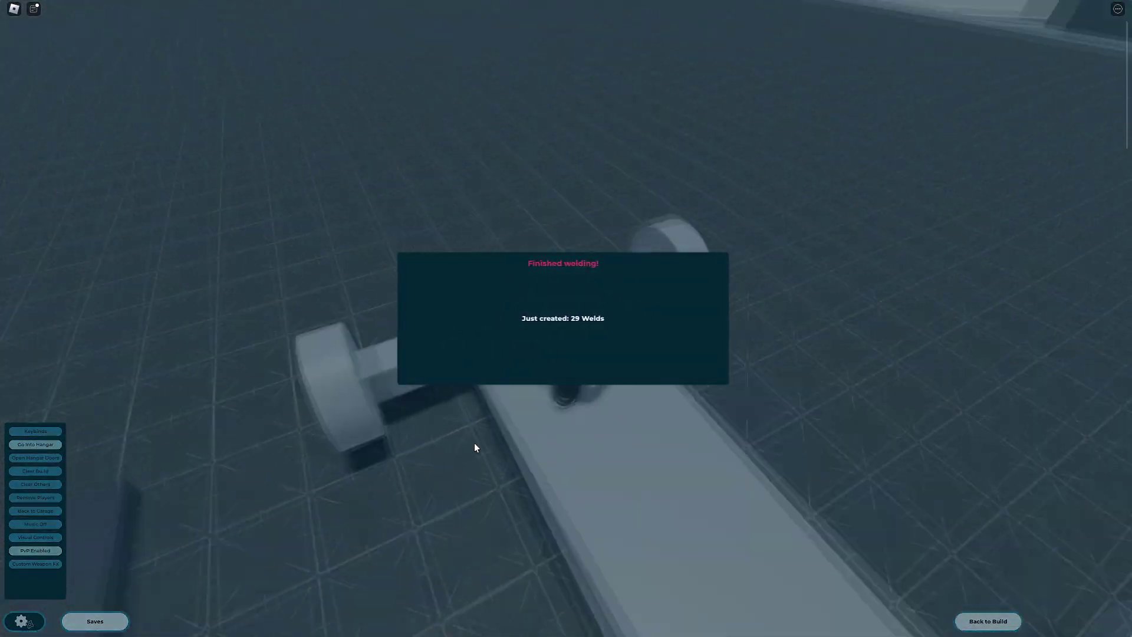
key("w")
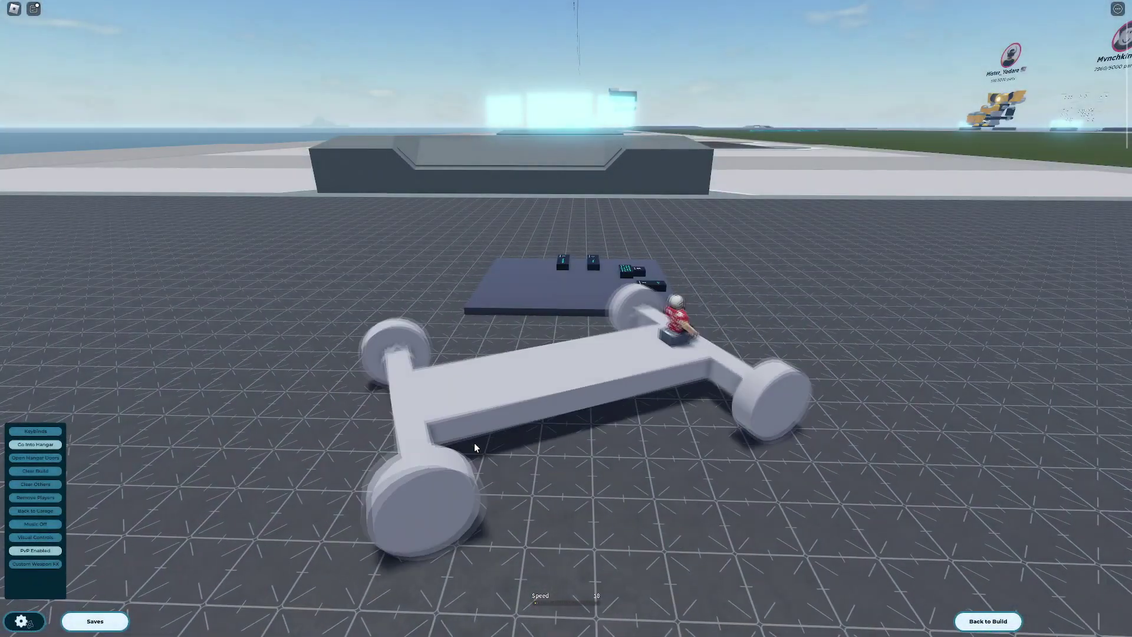
key("w")
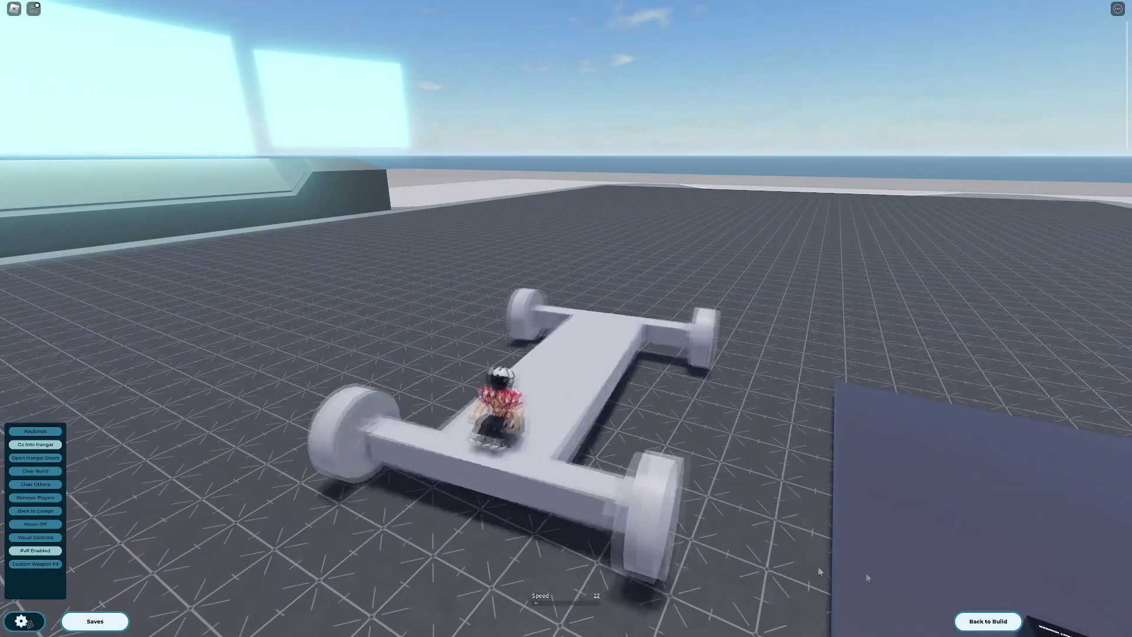
Deactivate the car back to build mode and select the axle connector block
left_click(985, 621)
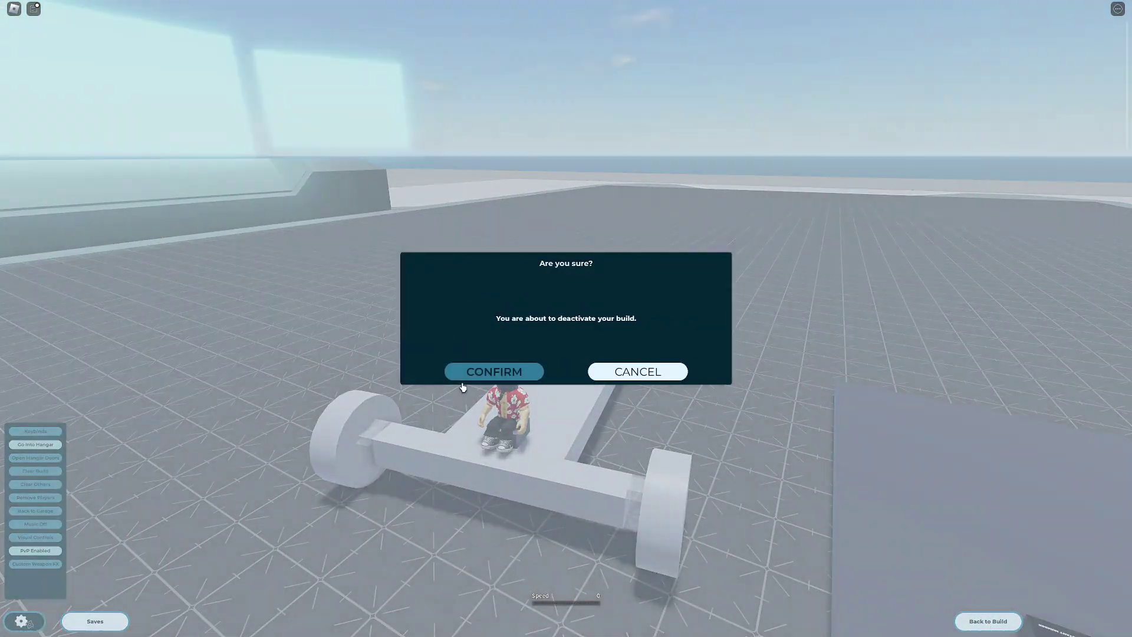
left_click(495, 371)
scroll(695, 393, "up", 5)
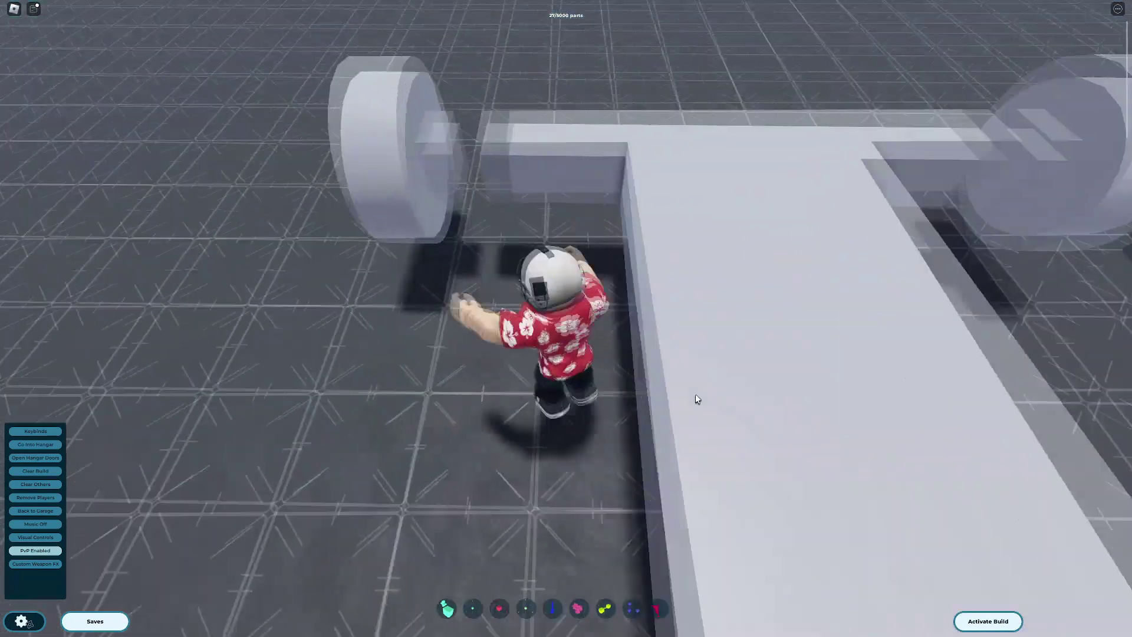
left_click(495, 177)
Shift the axle connector 11 studs, select the parts beside the wheel, and reactivate the car
left_click_drag(543, 179, 529, 205)
left_click(577, 182)
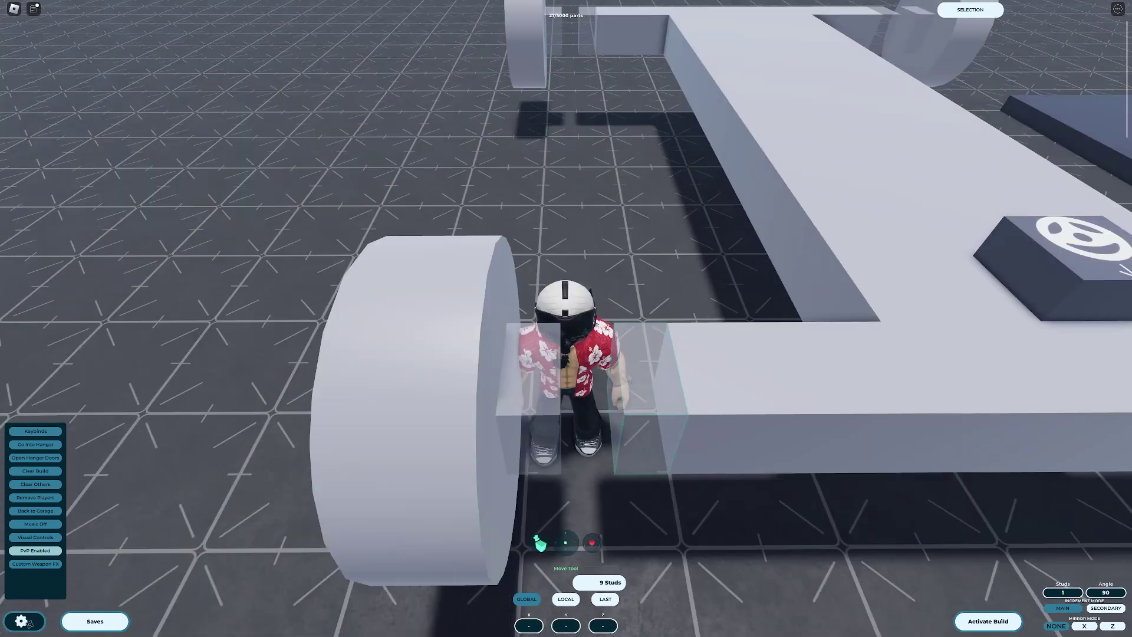
left_click(280, 392)
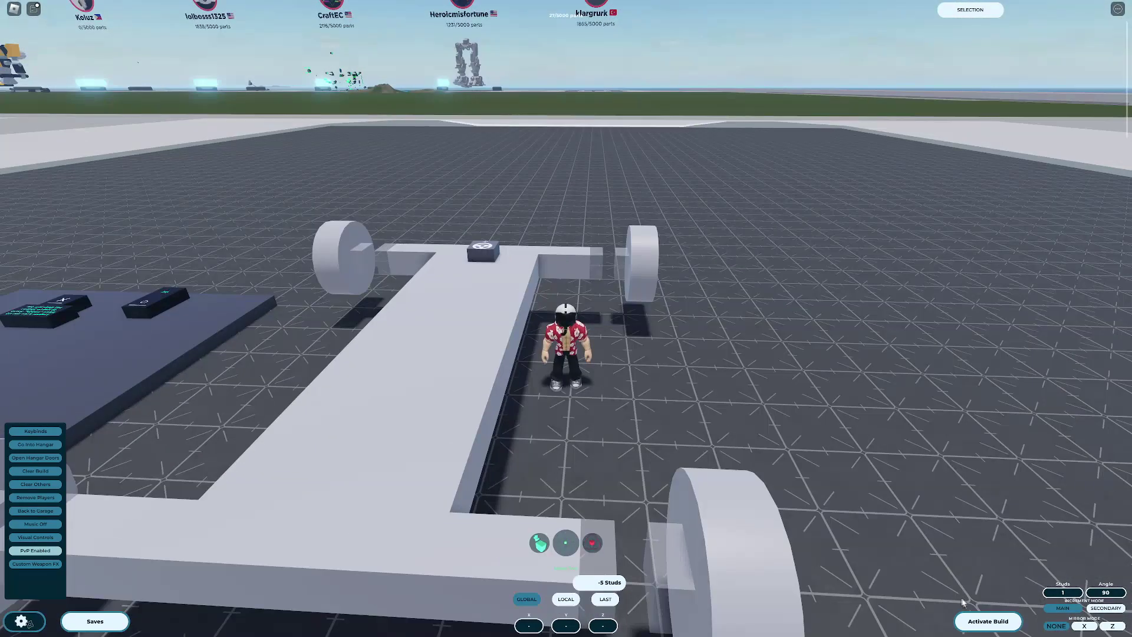
left_click(987, 621)
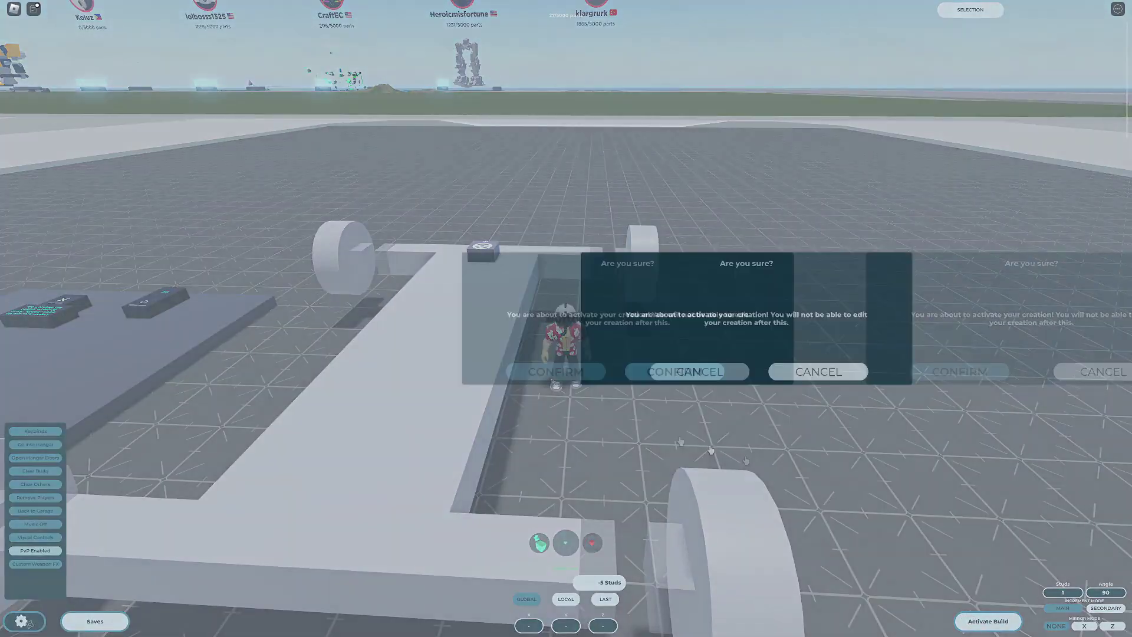
left_click(521, 377)
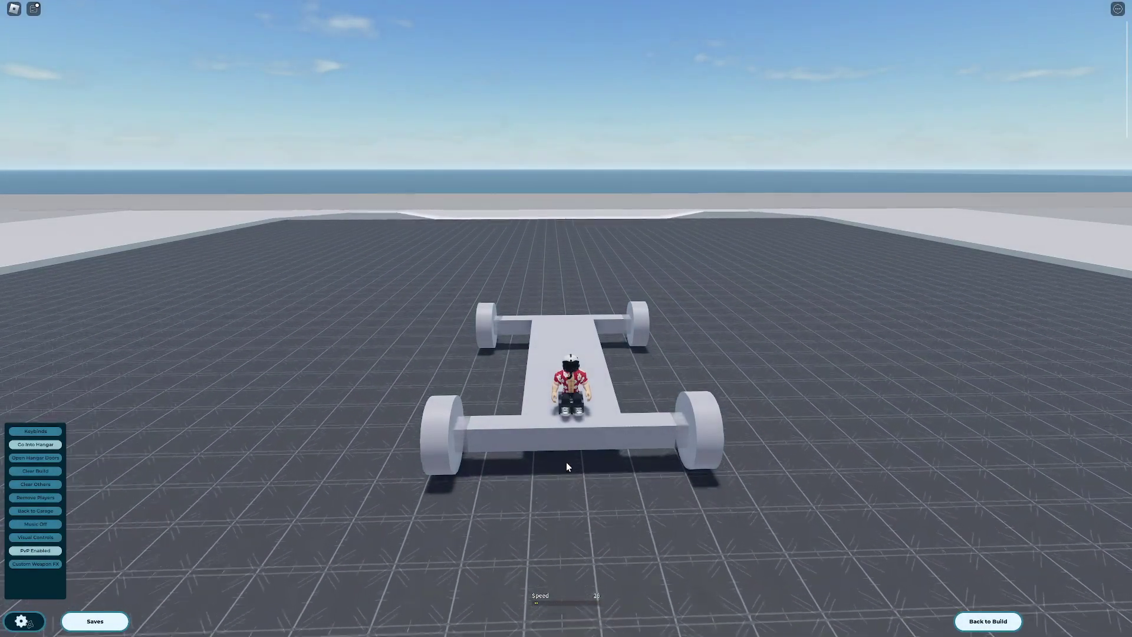
Drive the car forward briefly, then return it to build mode
key("w")
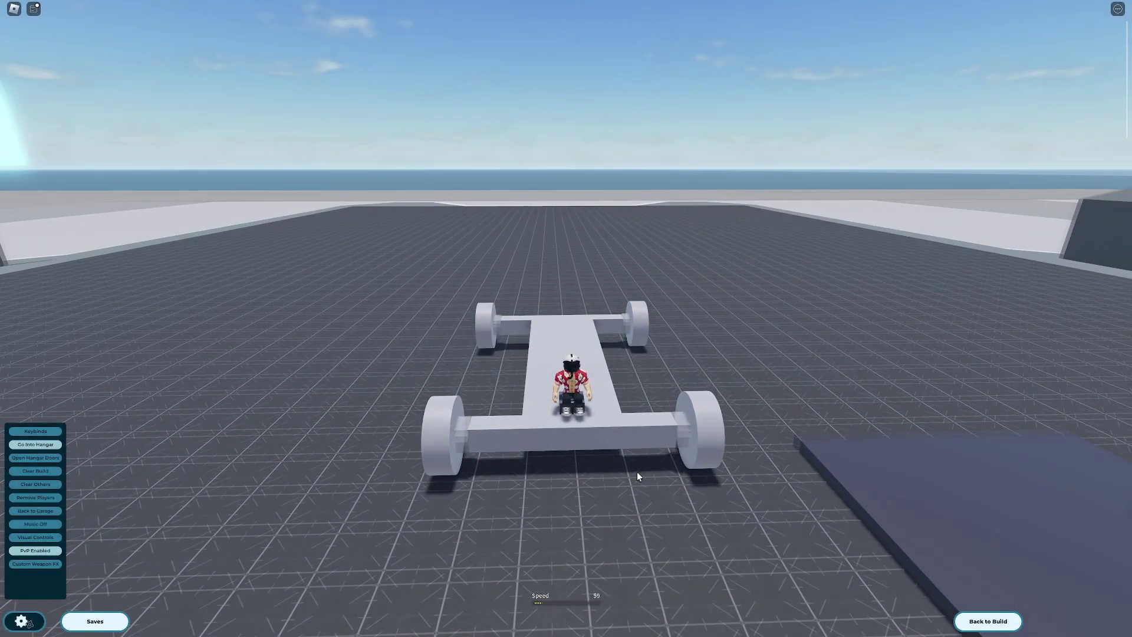
left_click(1001, 622)
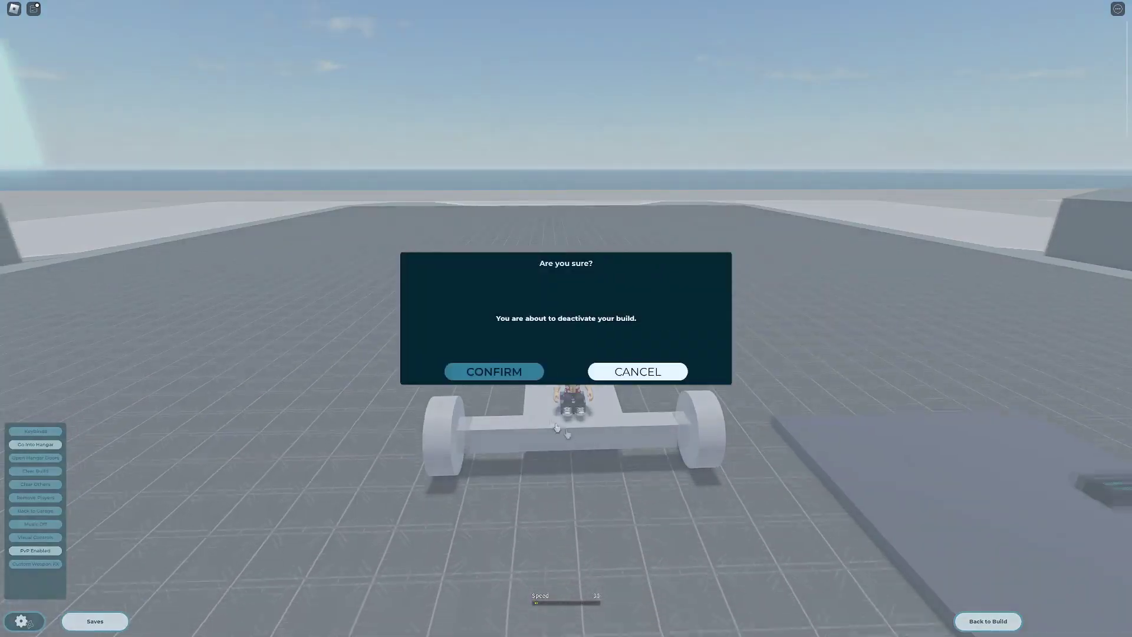
left_click(508, 372)
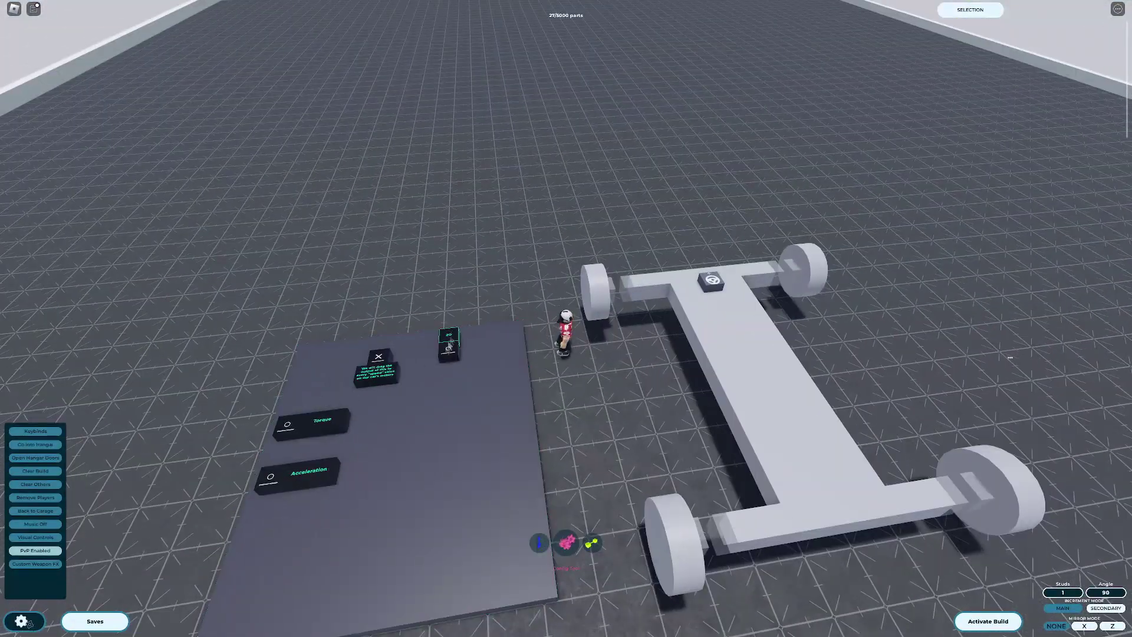
Check the wheel's physical properties, then activate the car build again
left_click(994, 492)
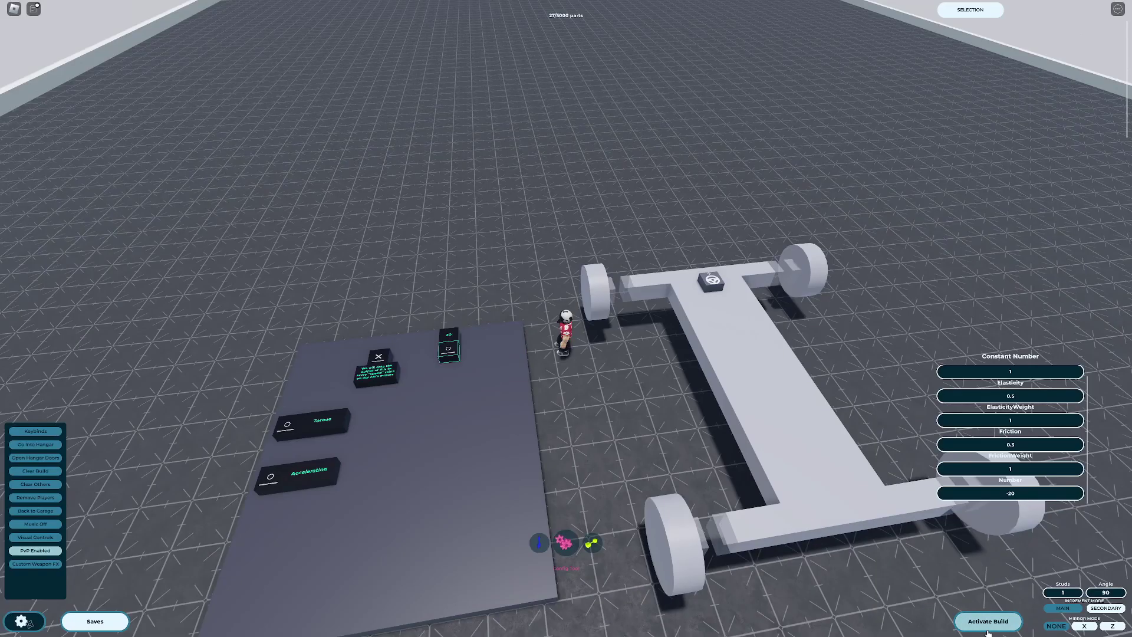
left_click(988, 621)
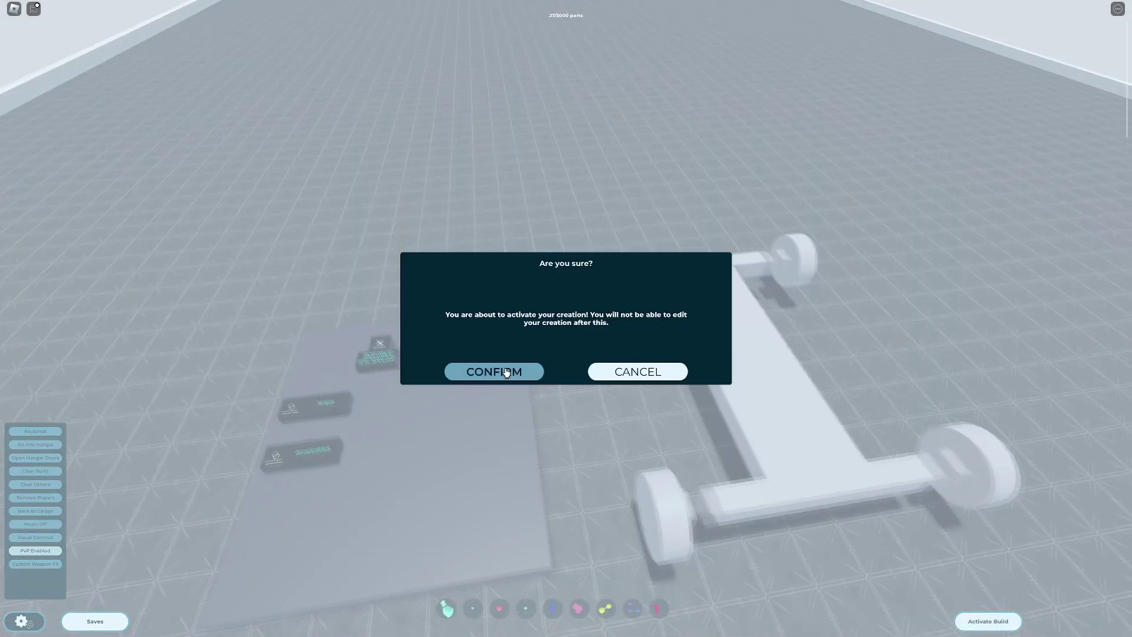
left_click(636, 371)
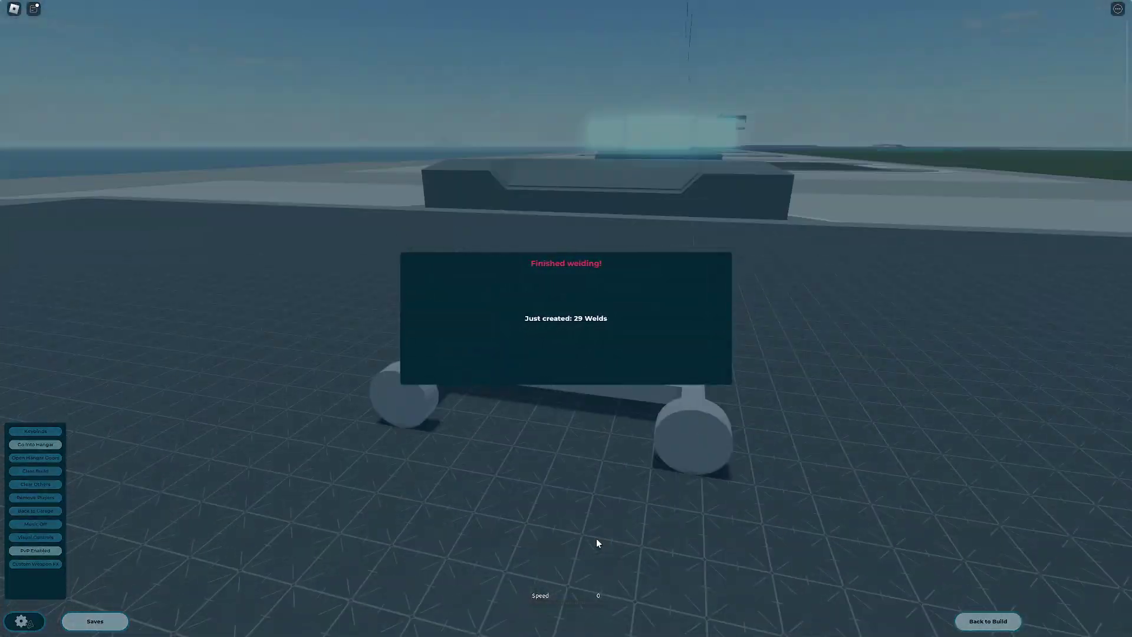
Drive the car forward with W to test it while watching the Speed readout
key("w")
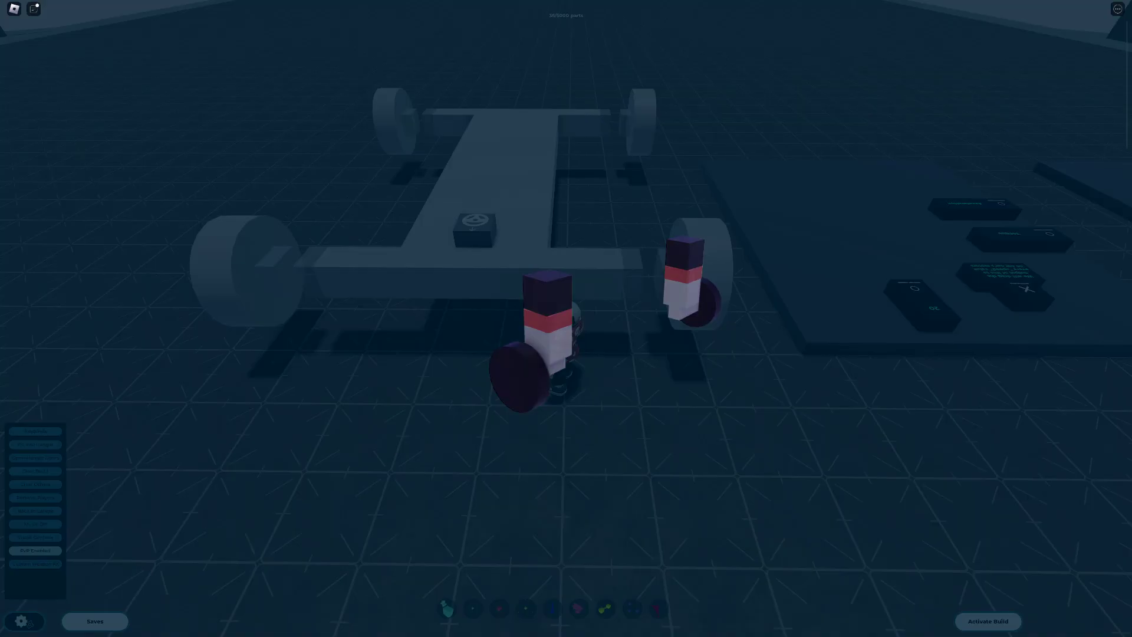
Paste two cubes beside the front wheels and stretch them into long axle blocks
key("Tab")
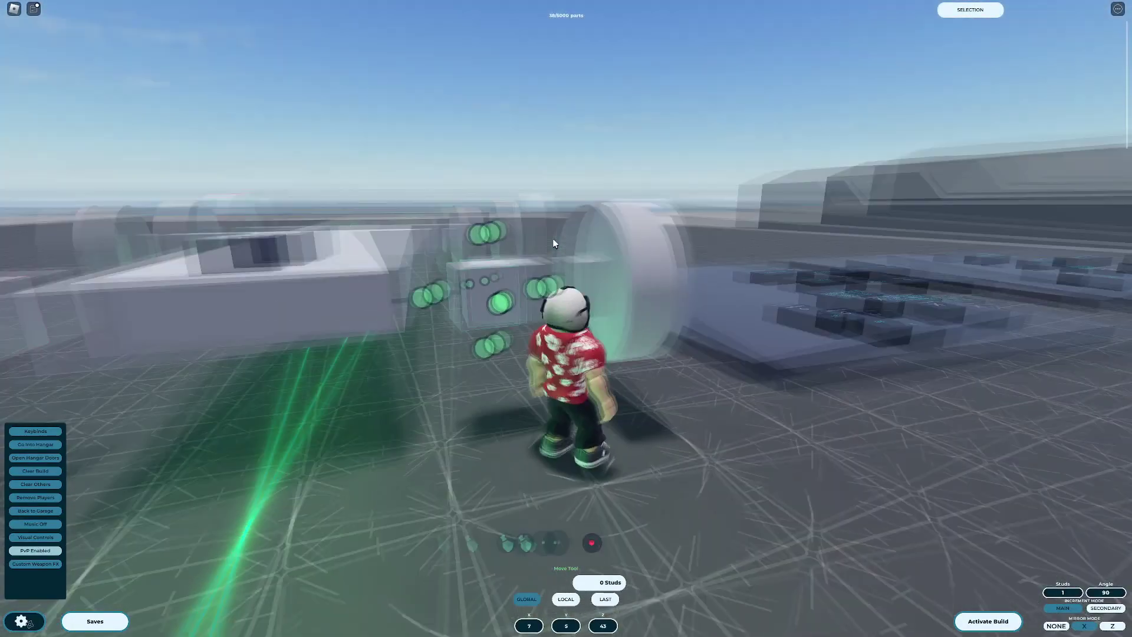
key("ctrl+v")
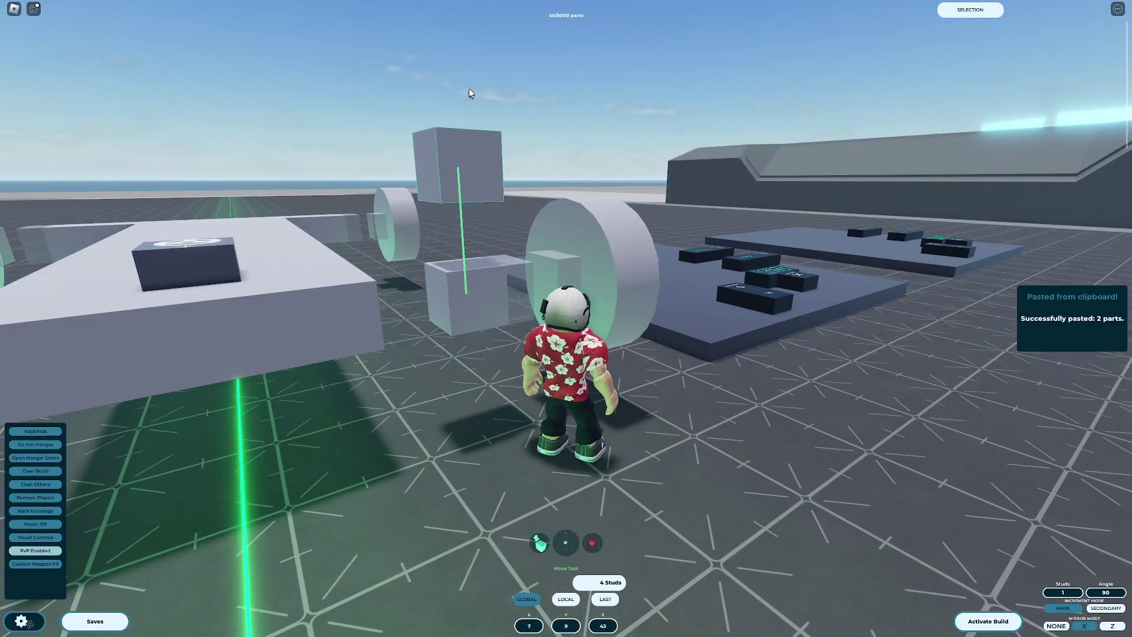
scroll(529, 405, "down", 5)
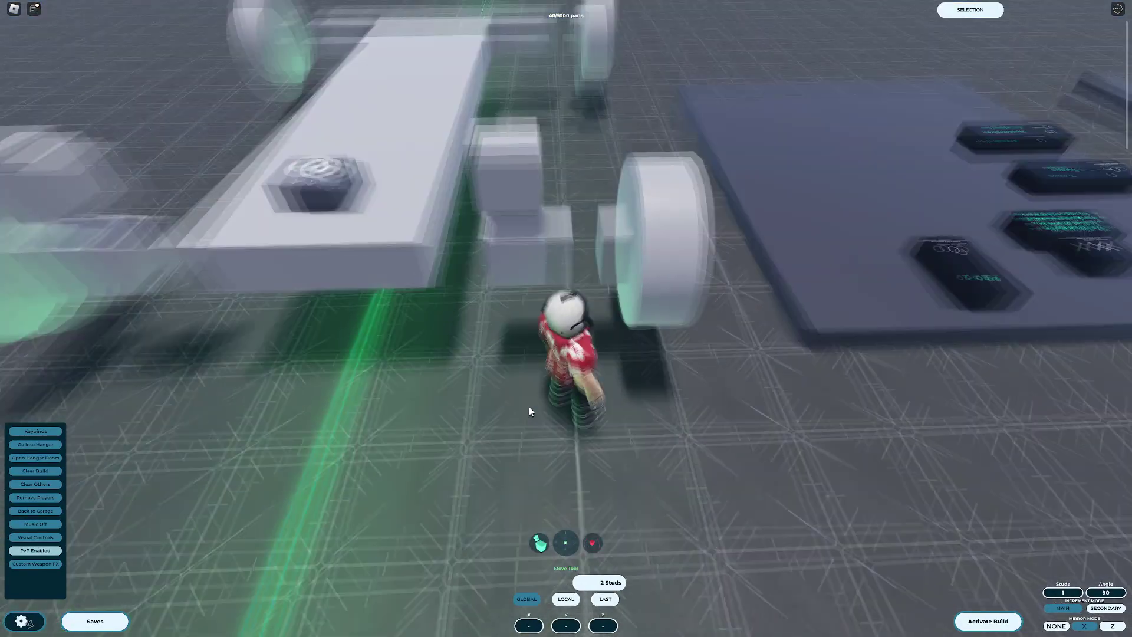
key("r")
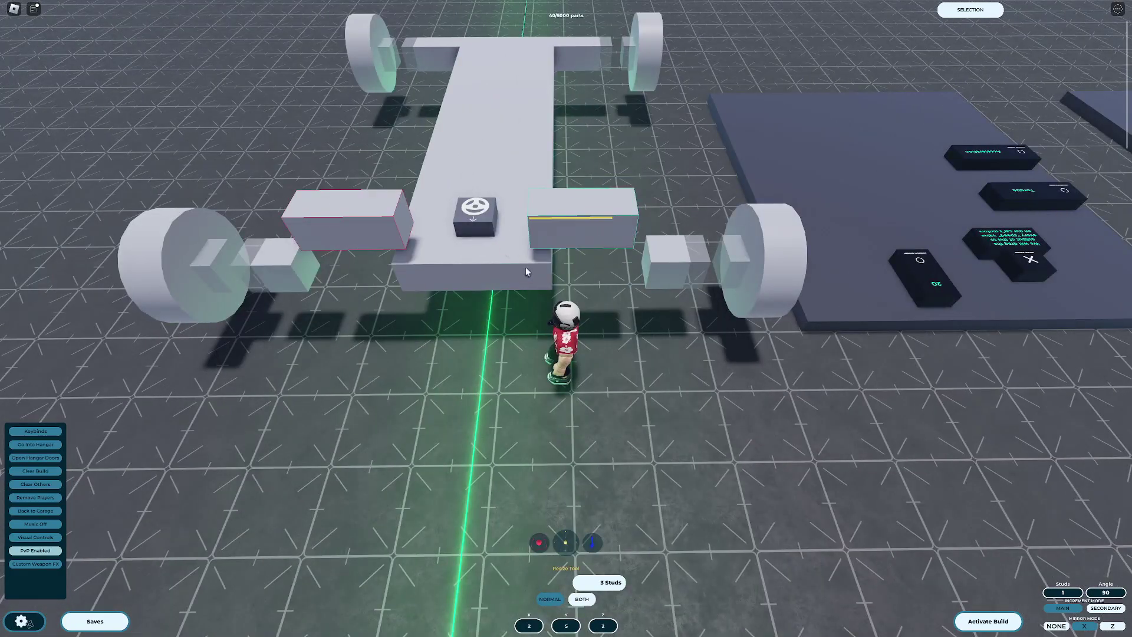
Place a Servo Block by the front wheel and rotate and move it into steering position
type("e")
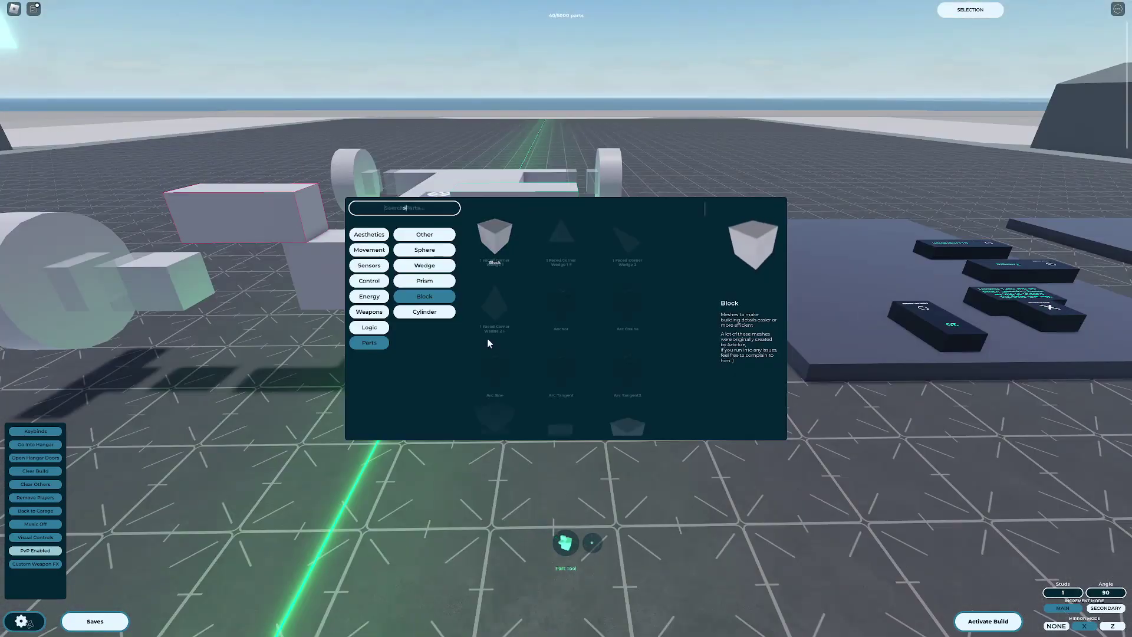
type("servo")
left_click(618, 245)
left_click(511, 163)
key("t")
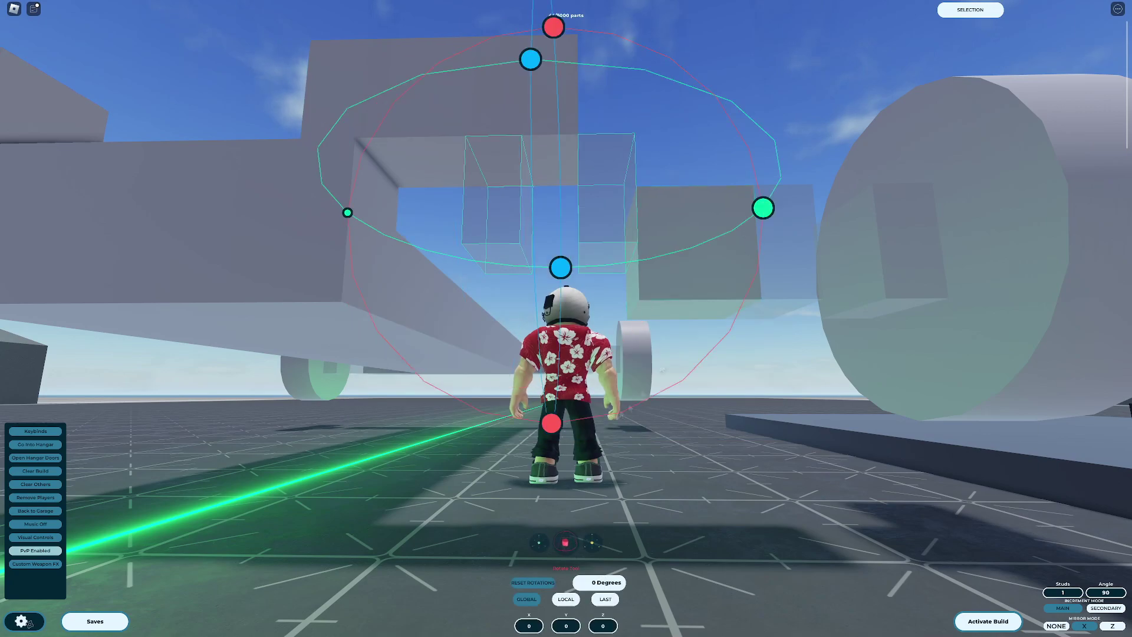
key("q")
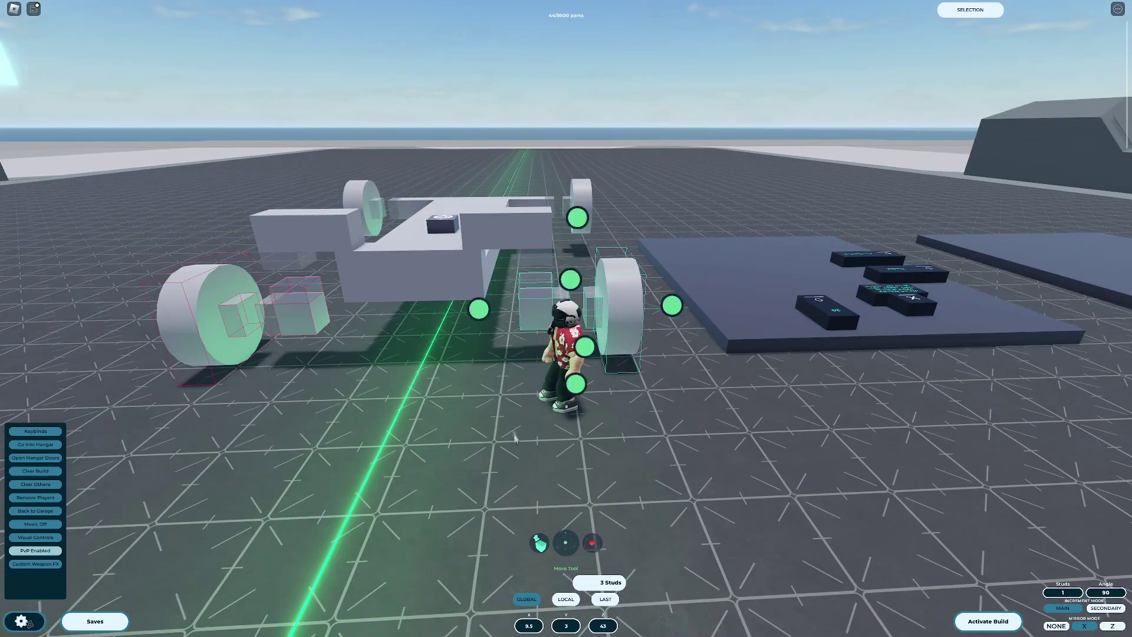
left_click(583, 261)
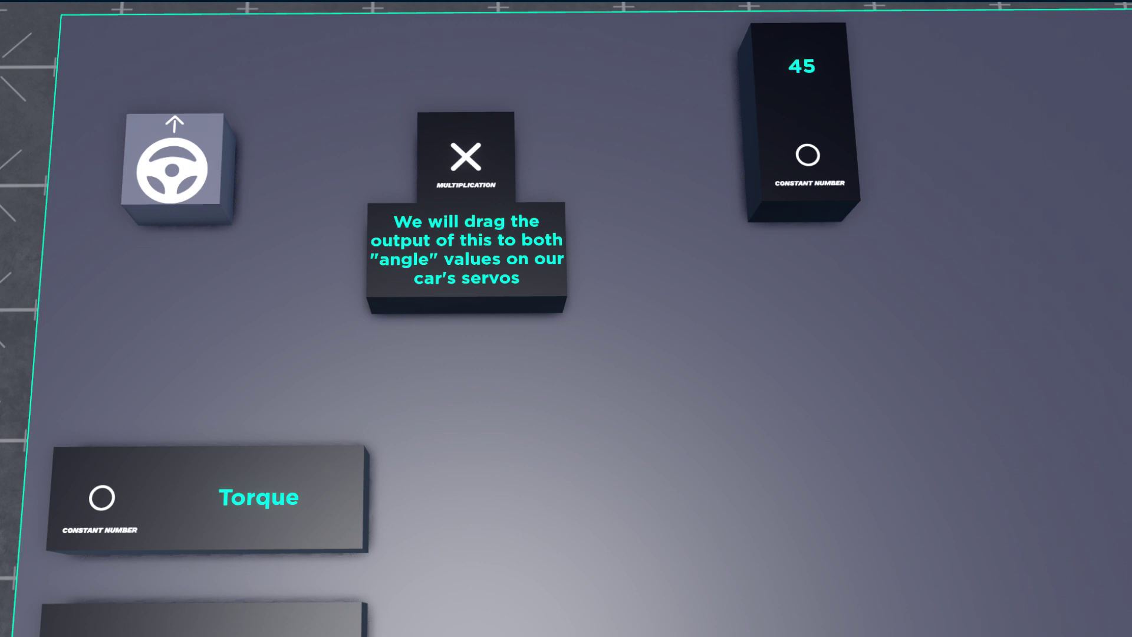
Look over the logic board blocks, then request activation of the car build
key("s")
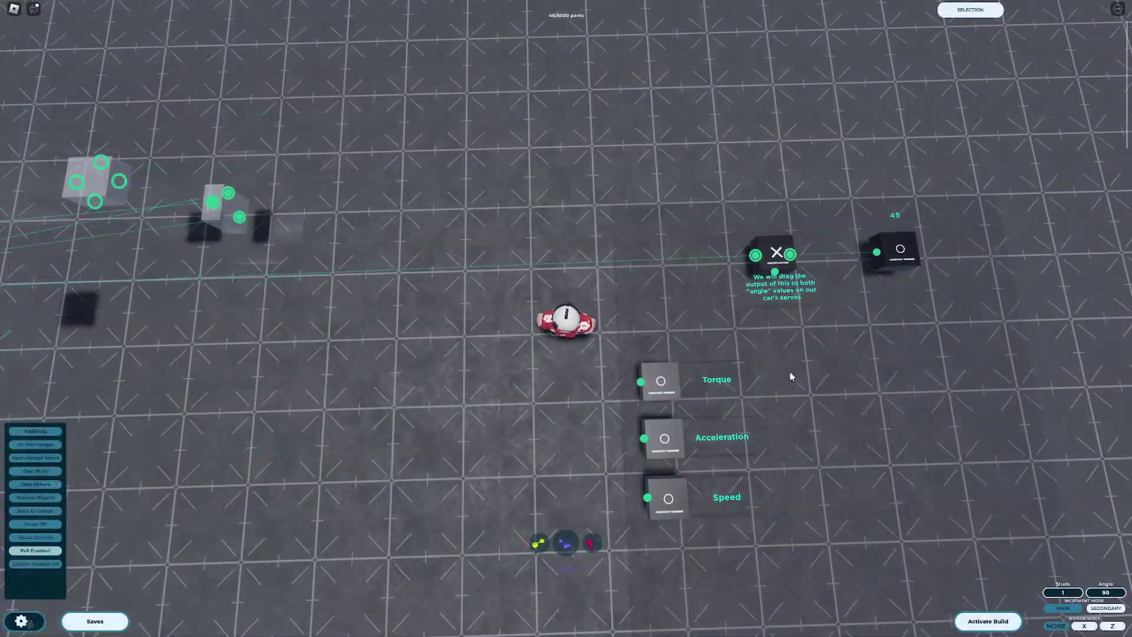
scroll(789, 371, "up", 5)
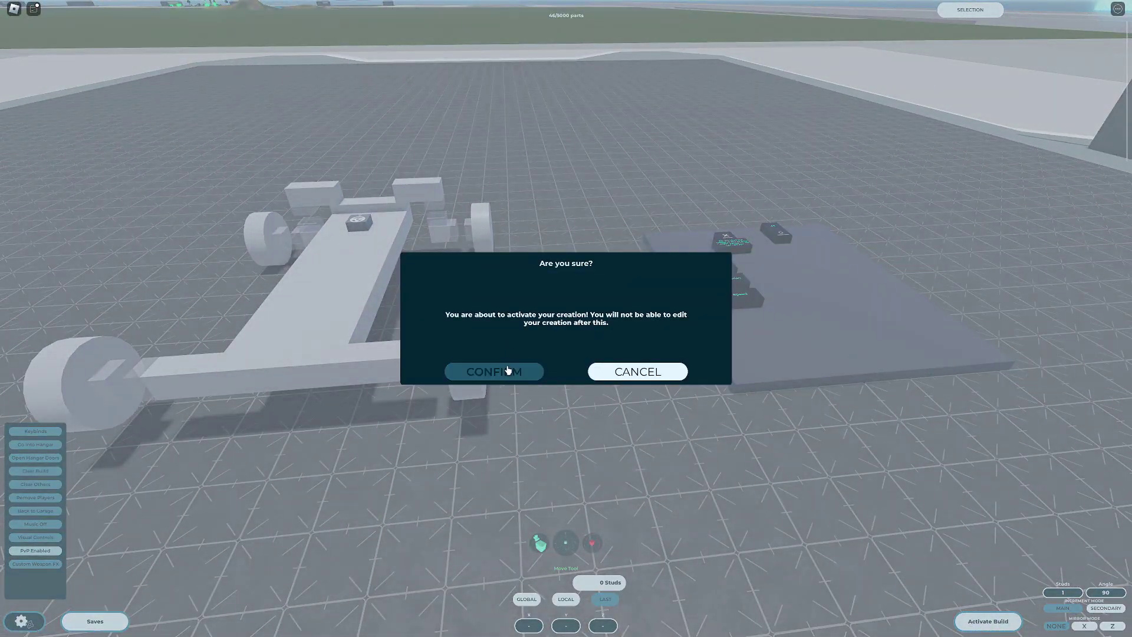
left_click(507, 370)
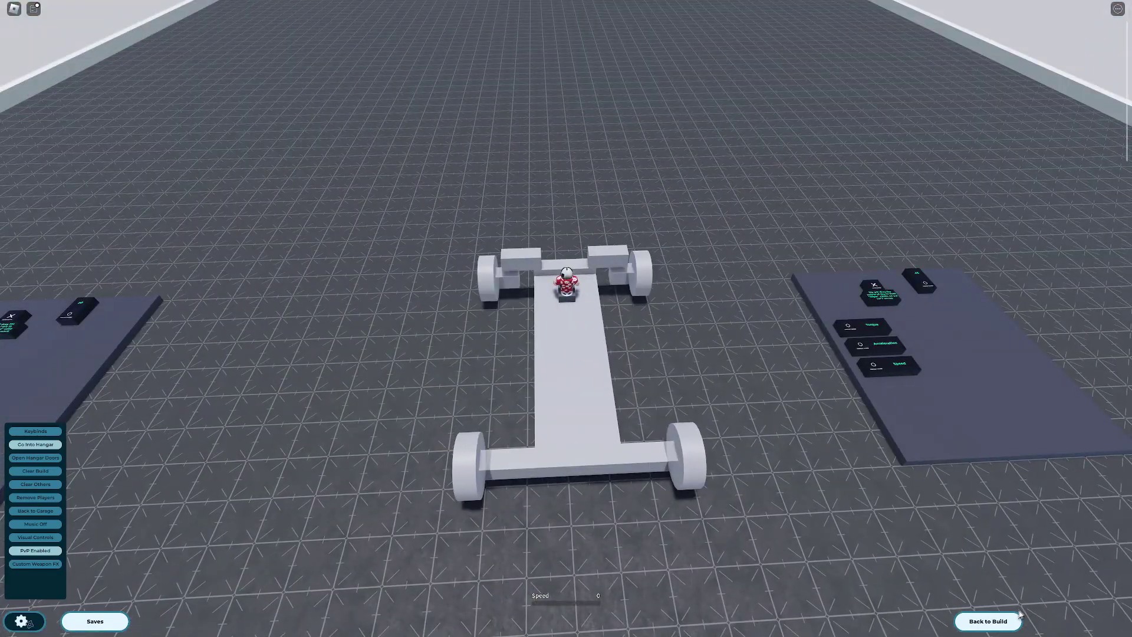
Hop off the seat and confirm deactivating the car back to build mode
key("space")
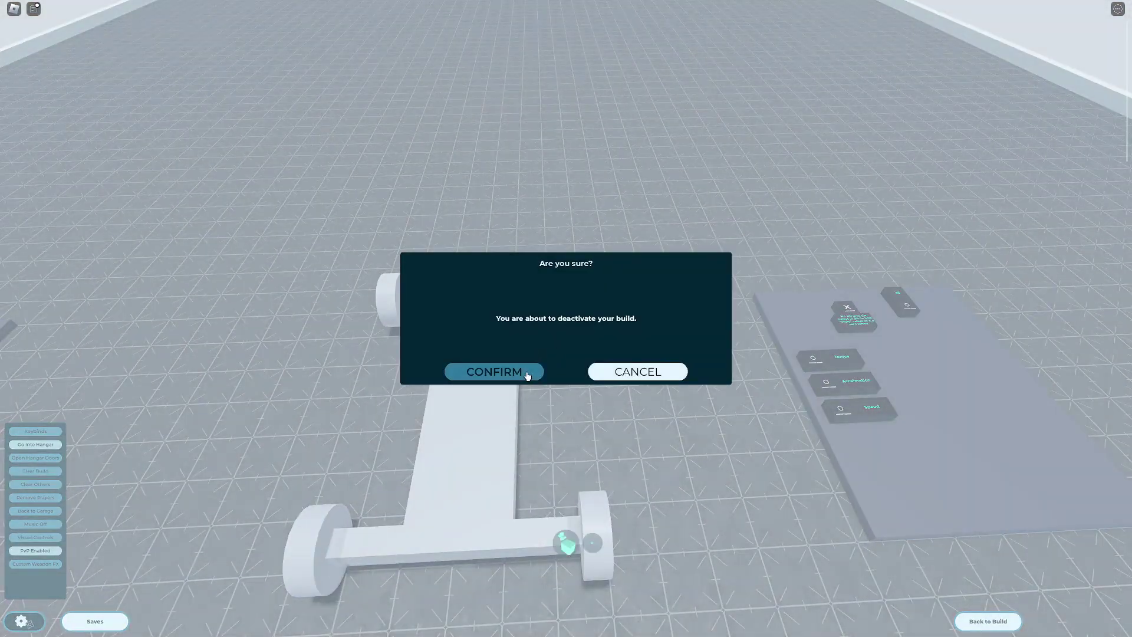
left_click(527, 370)
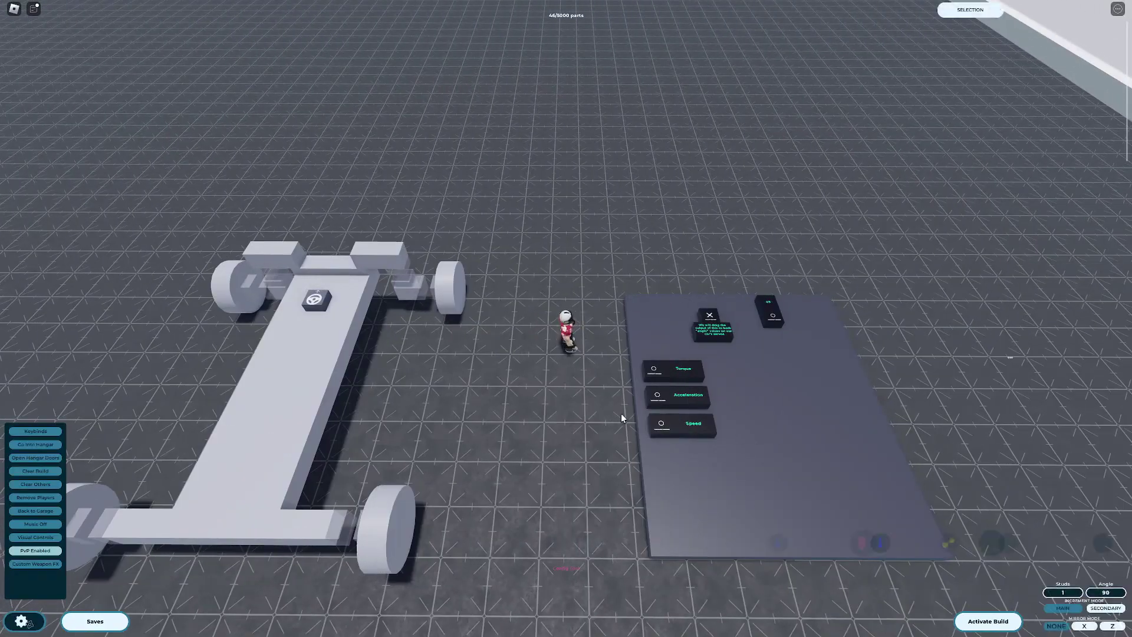
Inspect the 45 steering angle constant, then open the Speed constant to set its Number to 1000
left_click(775, 329)
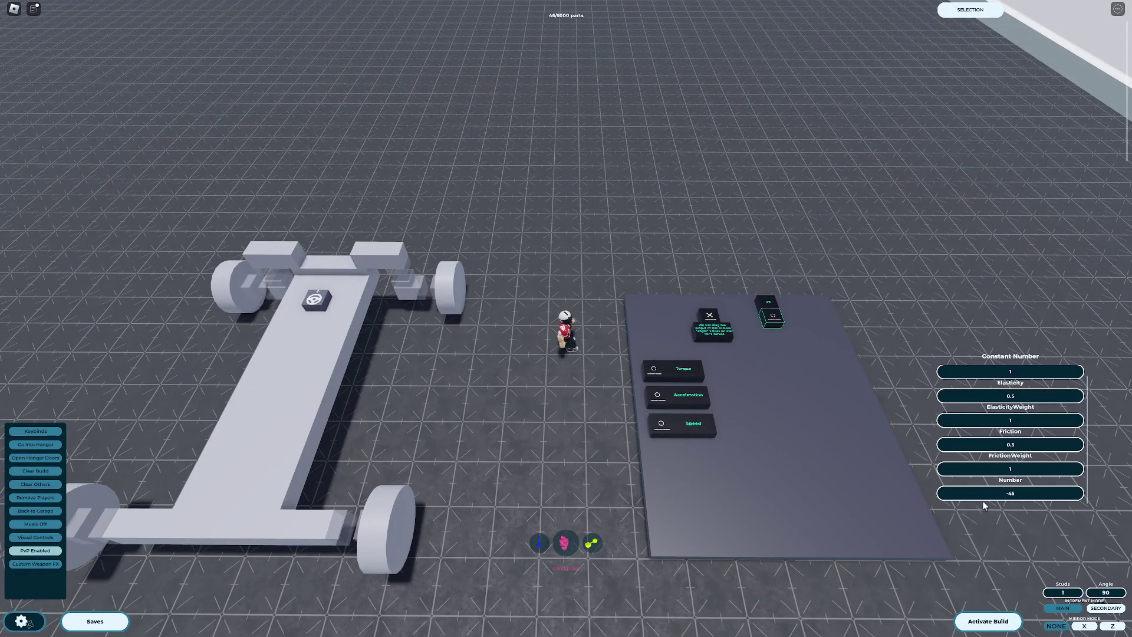
left_click(661, 425)
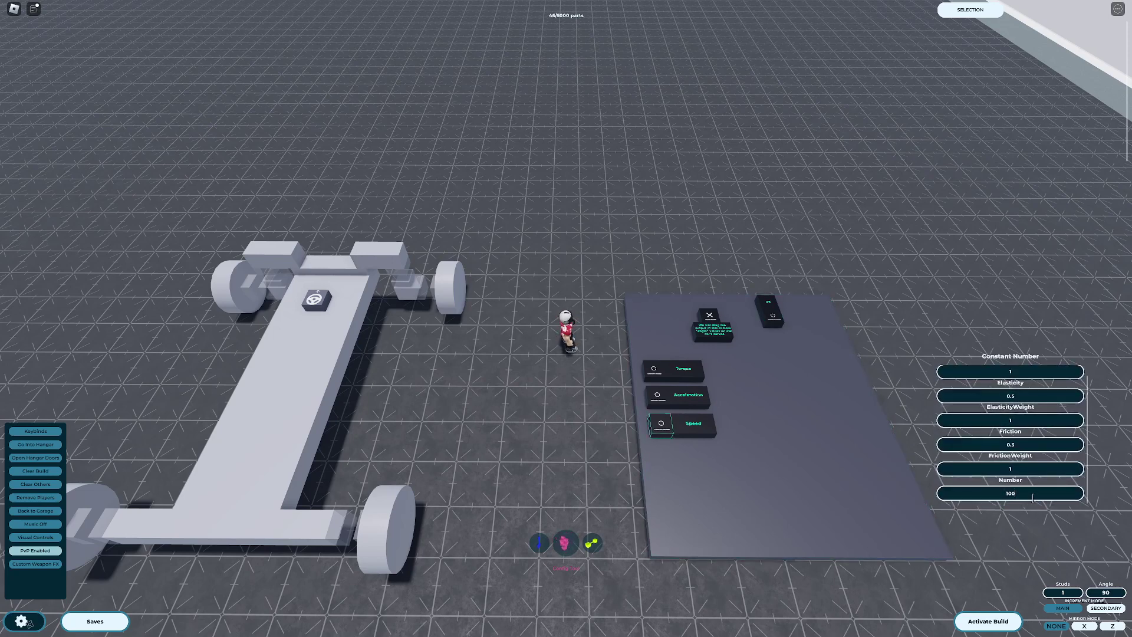
Close the number settings and activate the car build, confirming the prompt
key("r")
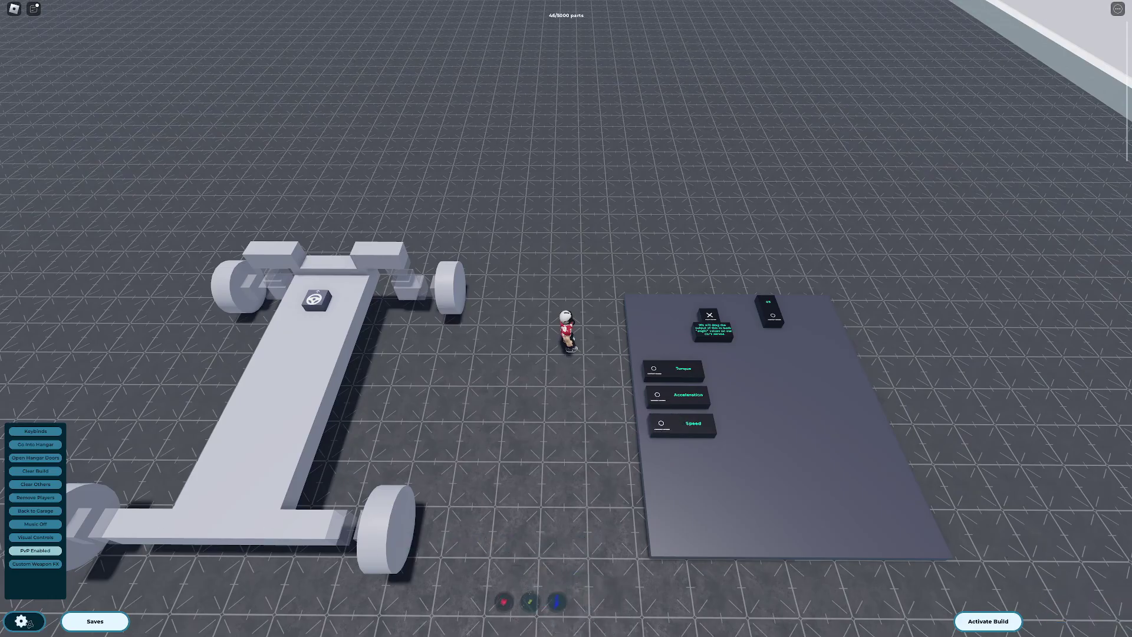
left_click(988, 621)
left_click(530, 372)
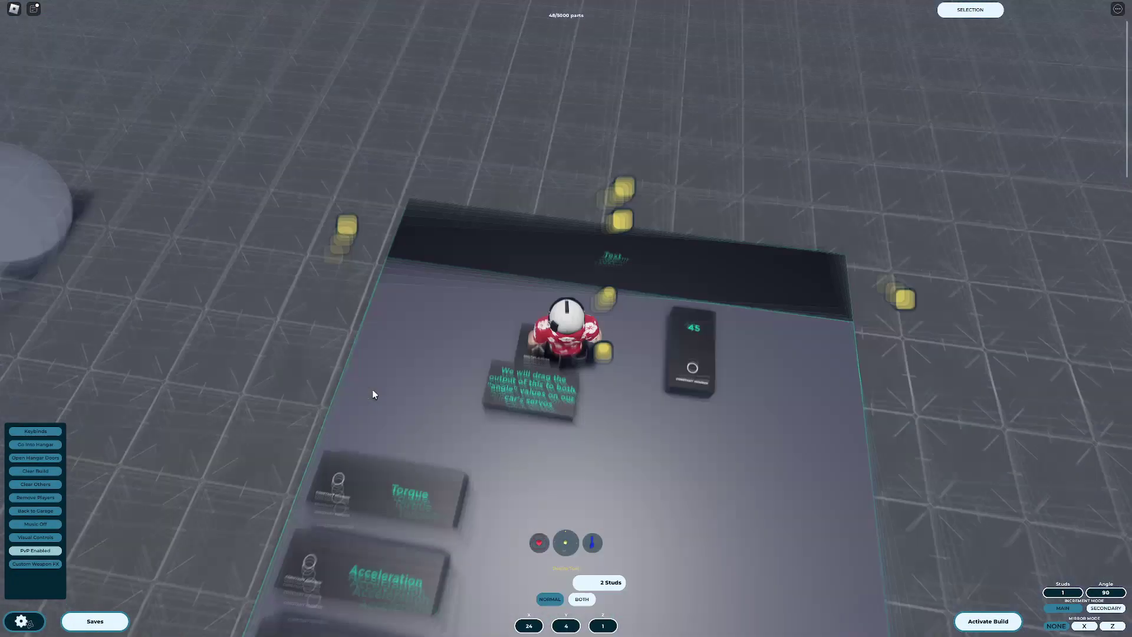
Stretch the text display across the board and title it 'Steering' in red
left_click(591, 542)
left_click(588, 544)
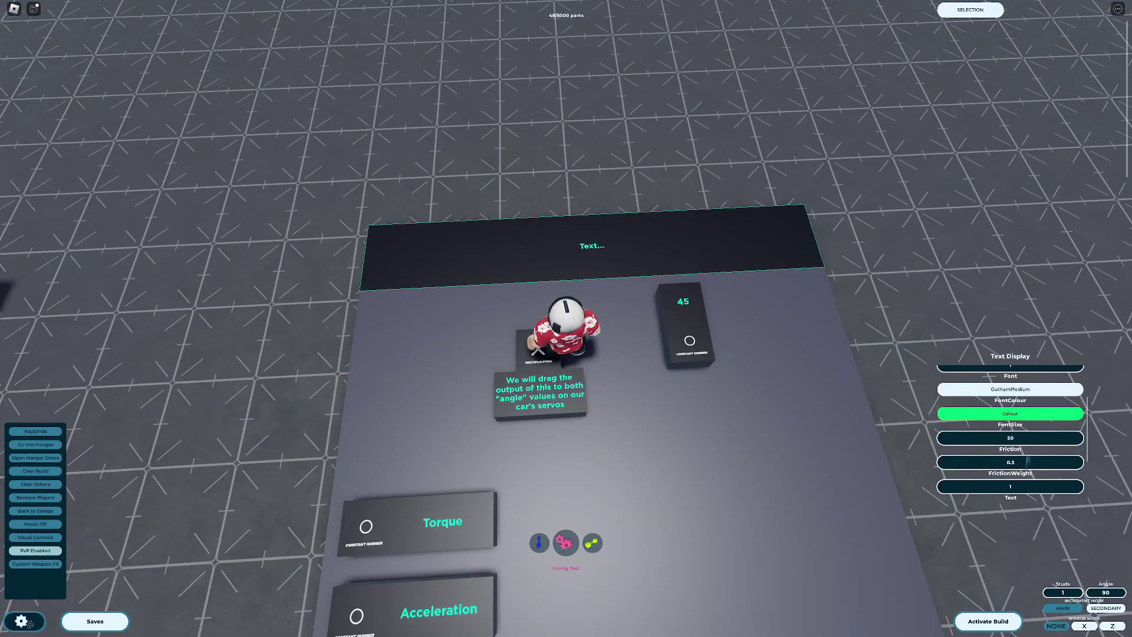
left_click(1065, 452)
type("s")
scroll(1069, 422, "up", 3)
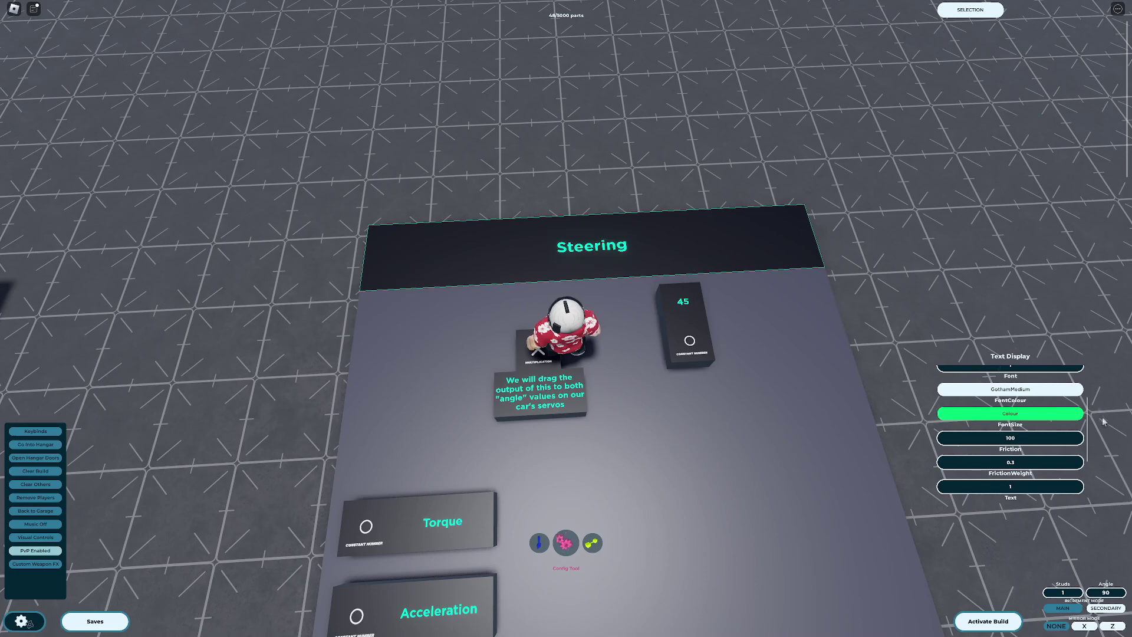
left_click(1010, 413)
left_click(798, 346)
Paste a copy of the title bar for Forward/Backward and make its text green
key("ctrl+v")
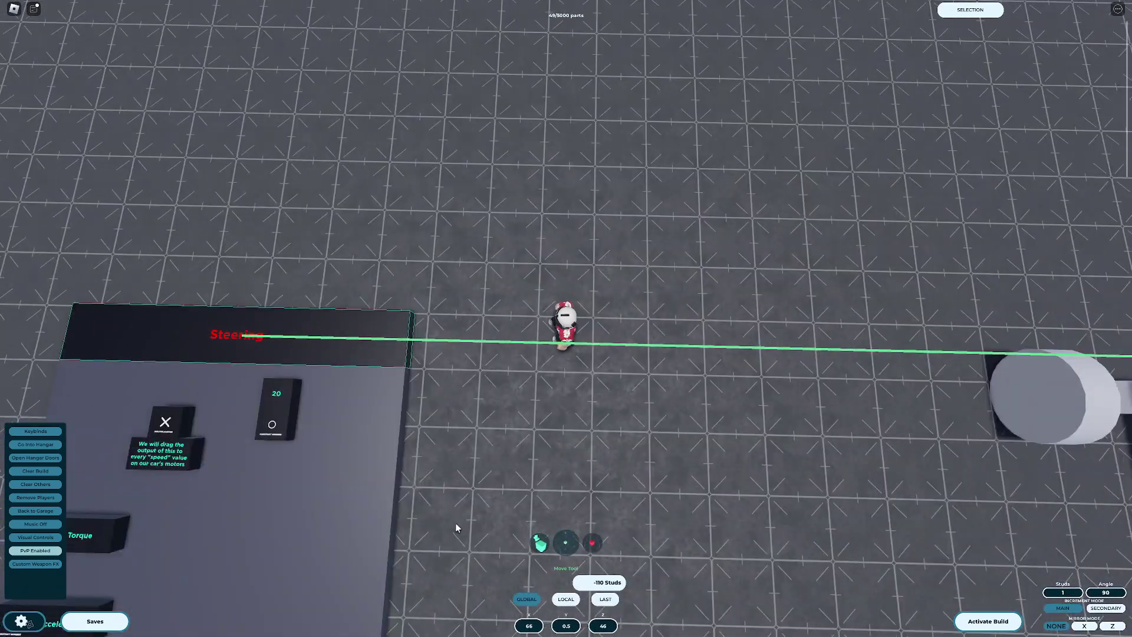
key("e")
left_click(1010, 413)
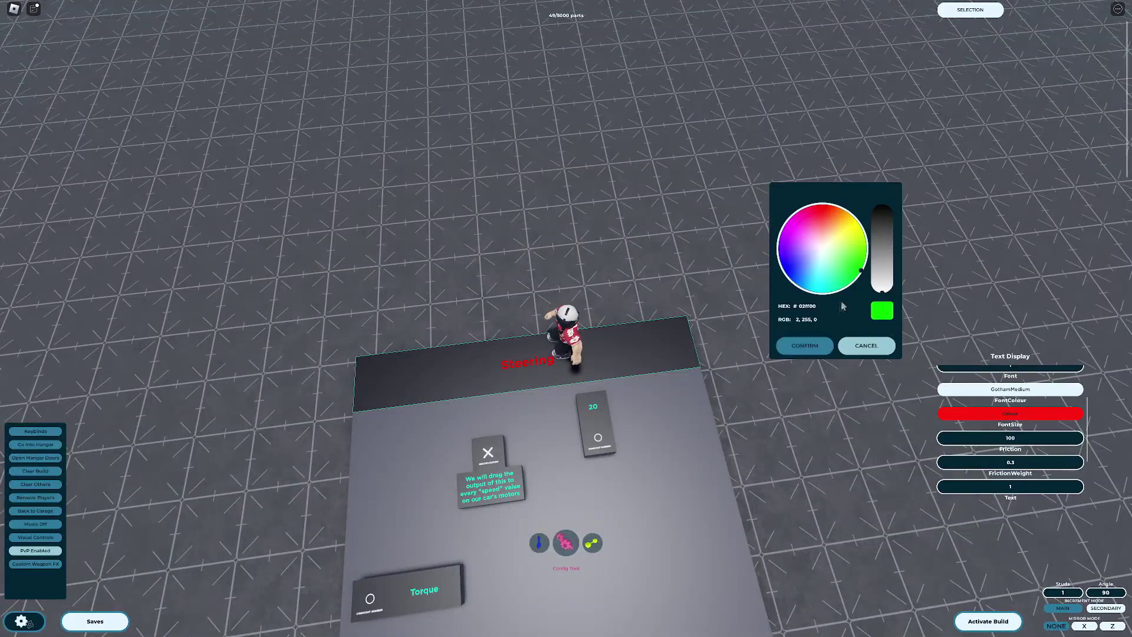
left_click(804, 346)
scroll(1009, 424, "down", 3)
scroll(656, 250, "down", 5)
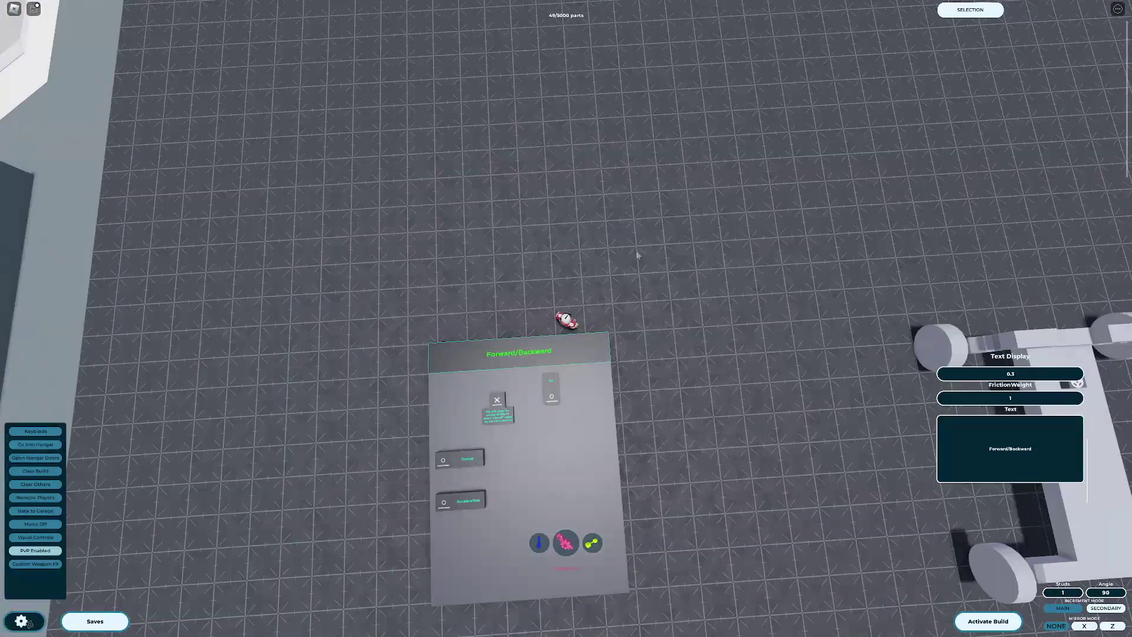
scroll(545, 433, "up", 5)
Paste another title copy, retitle it 'Rocket Boost', and colour it red
key("ctrl+v")
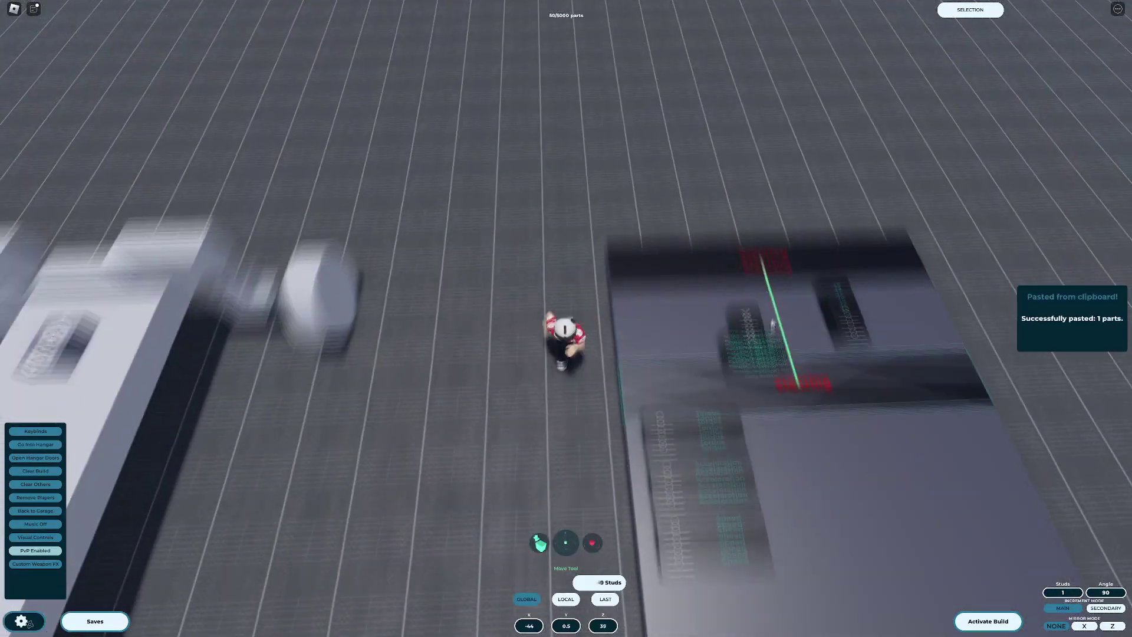
left_click(1041, 448)
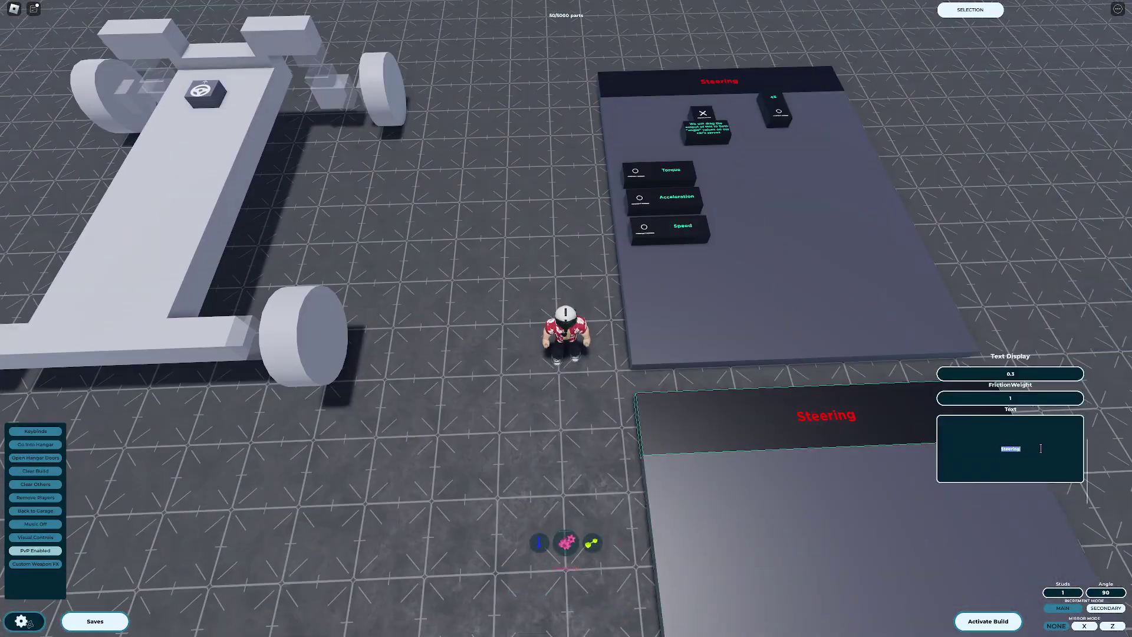
type("Rocket Boost")
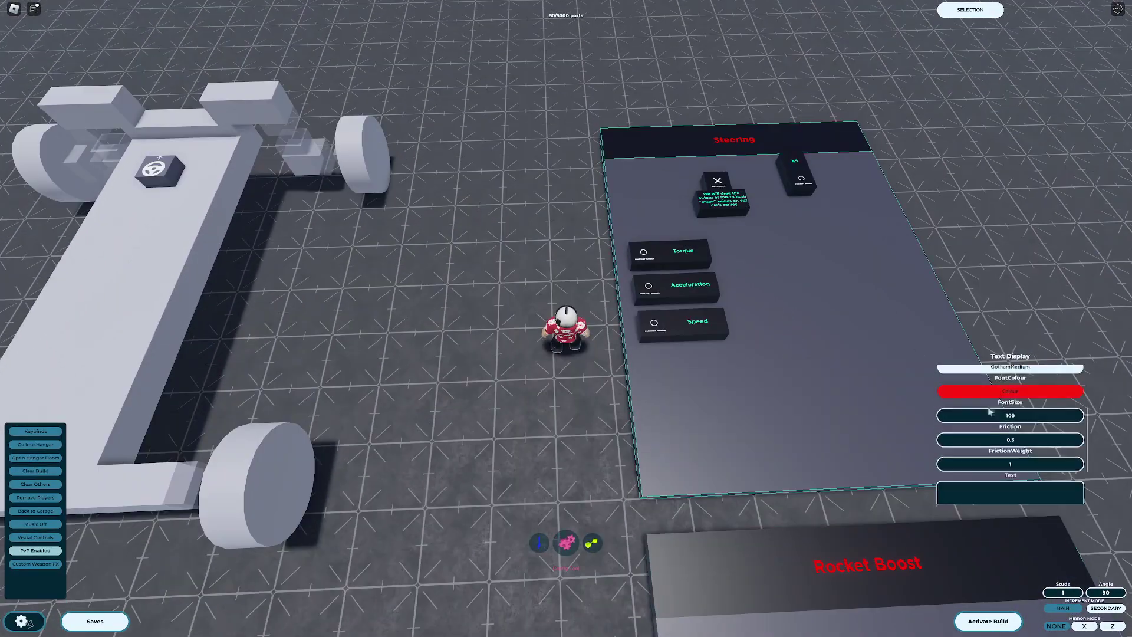
left_click(1009, 386)
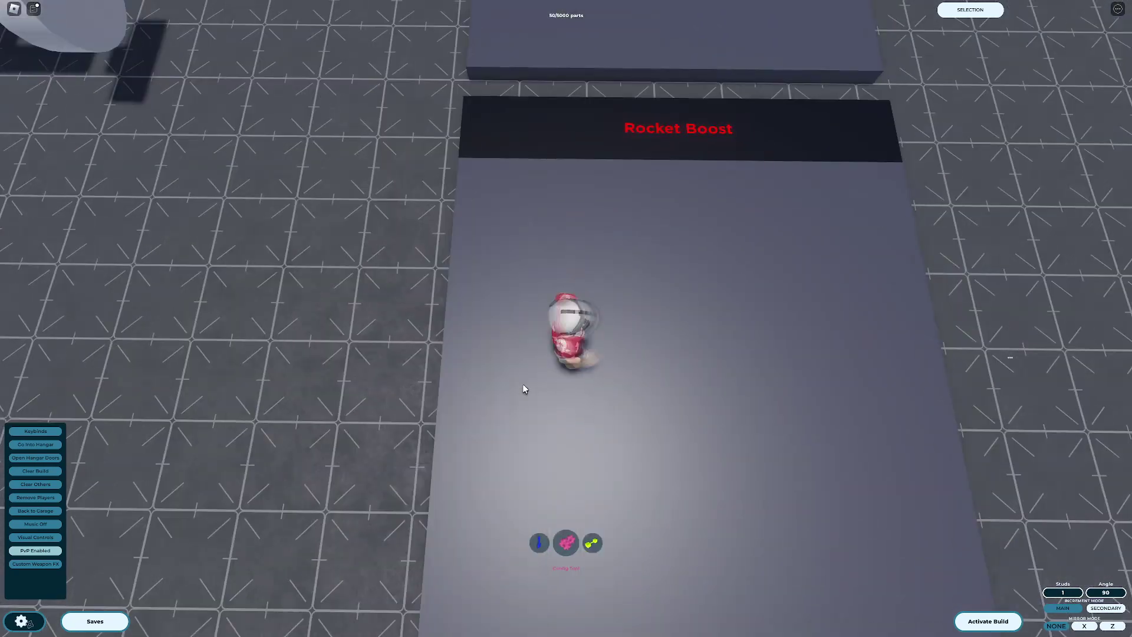
Place a Numerical Switchbox on the Rocket Boost board and set its 100000/0 values
type("qk")
left_click(428, 209)
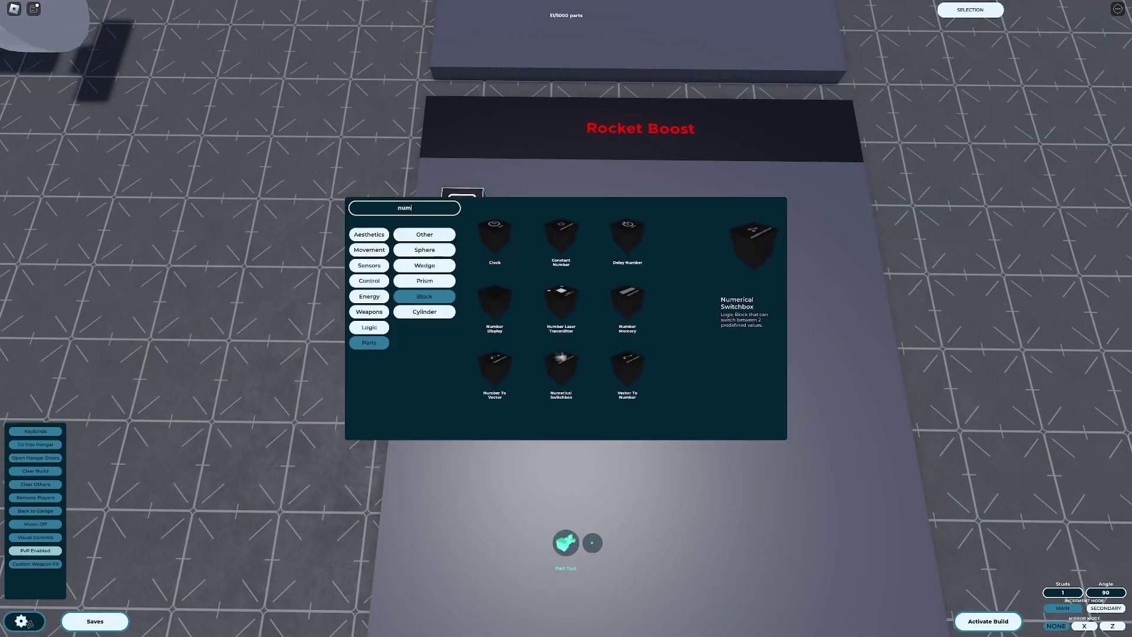
left_click(560, 369)
key("r")
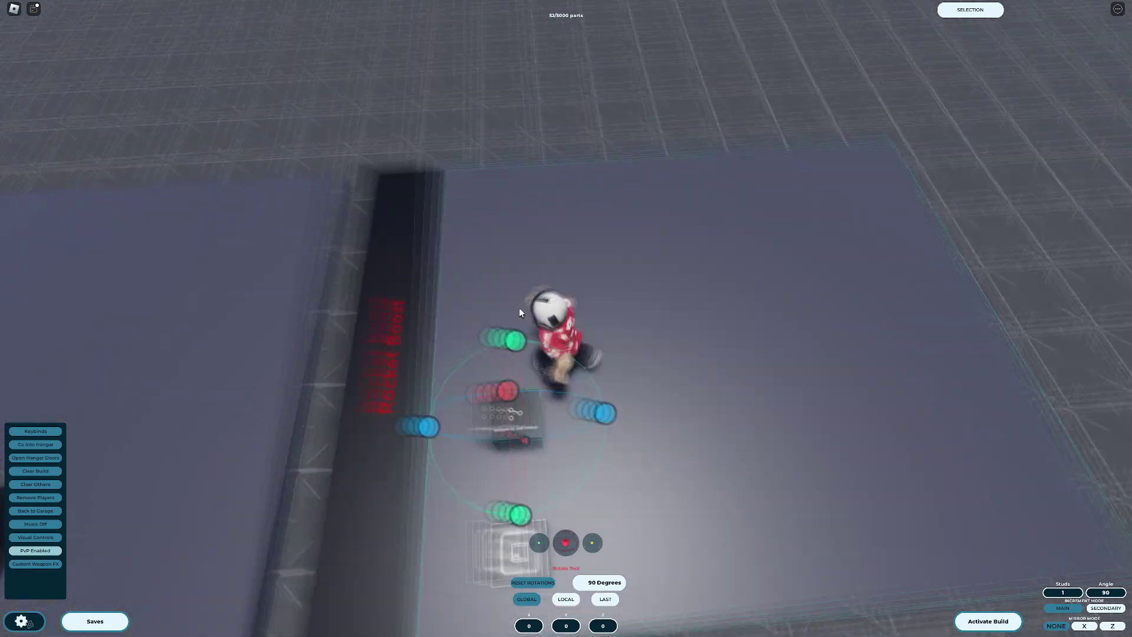
key("c")
left_click(510, 420)
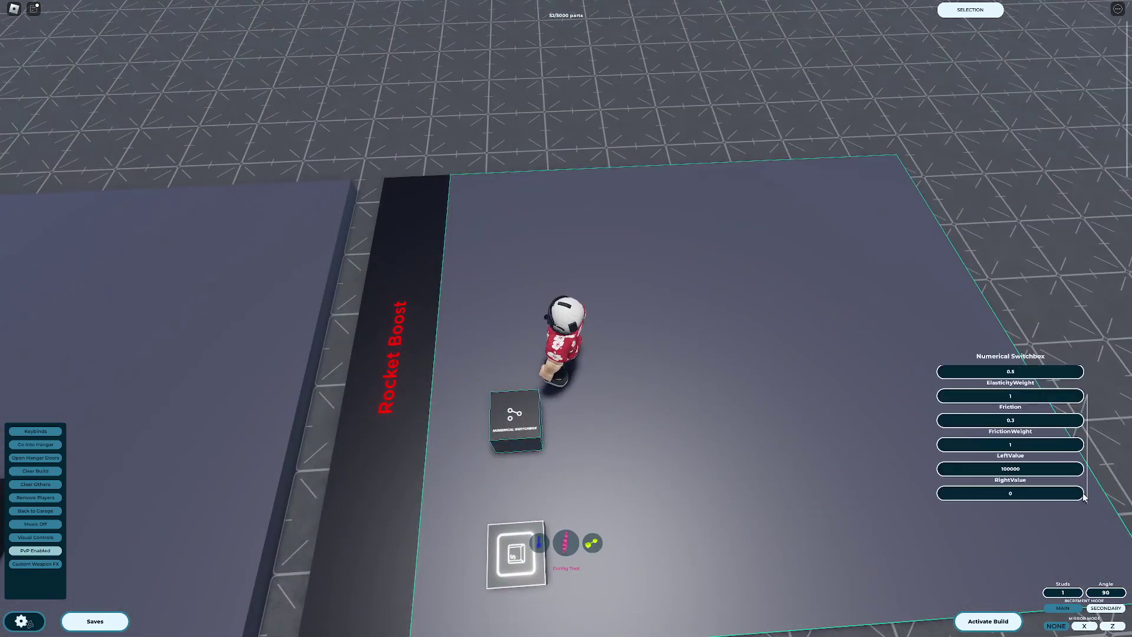
Mount a Thruster on the chassis, then rotate and resize it
key("p")
left_click(501, 240)
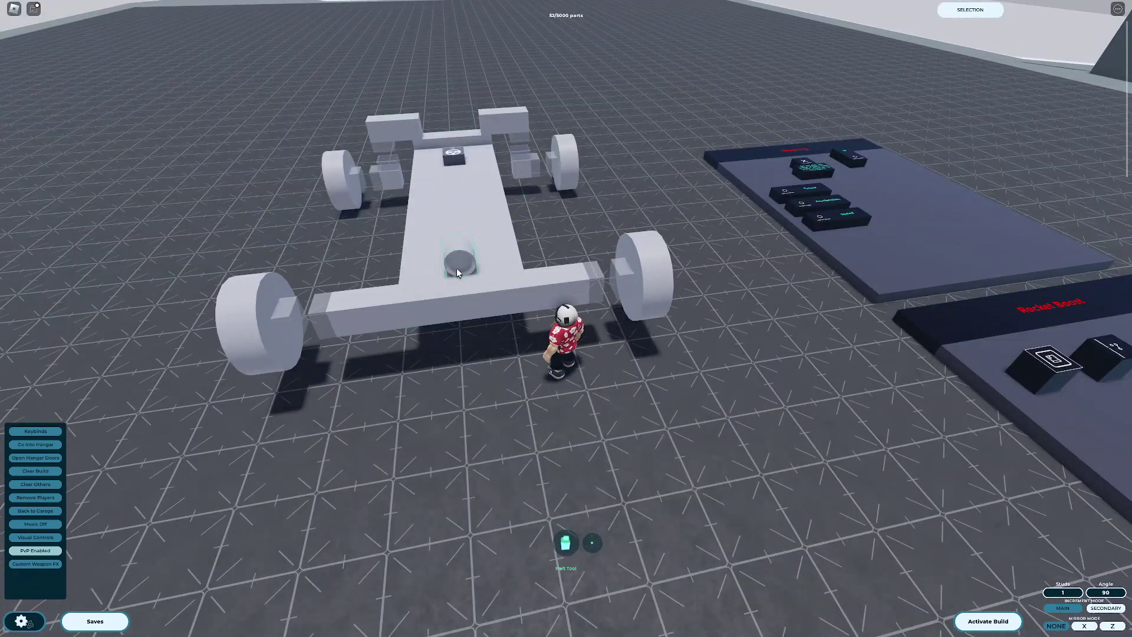
key("r")
key("t")
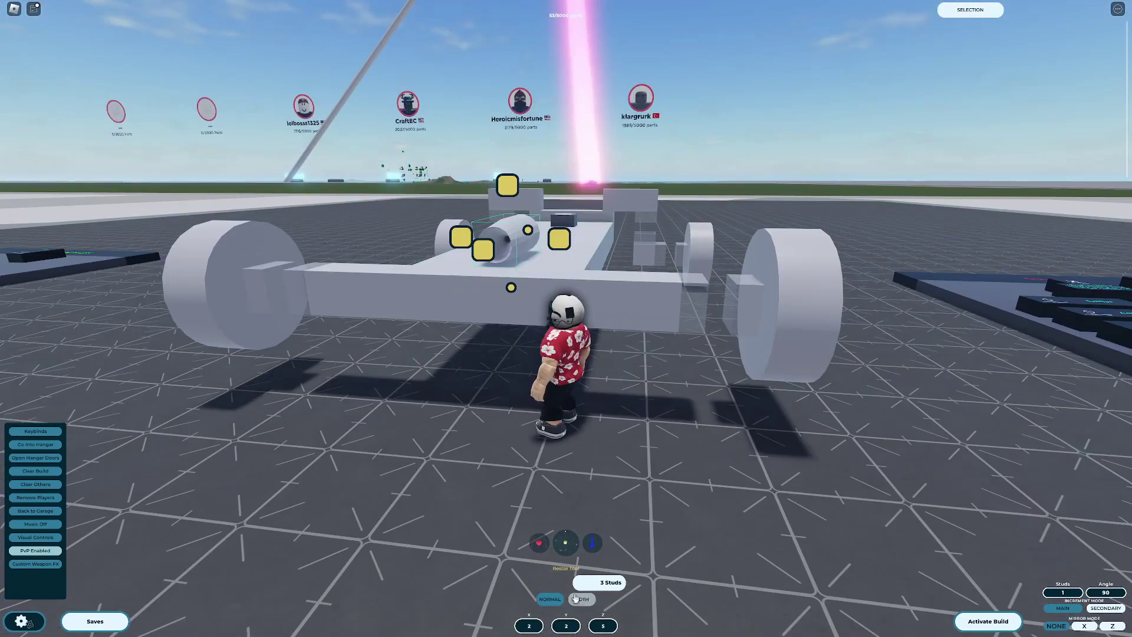
Bind the keybind activator to the R key for rocket boost
key("q")
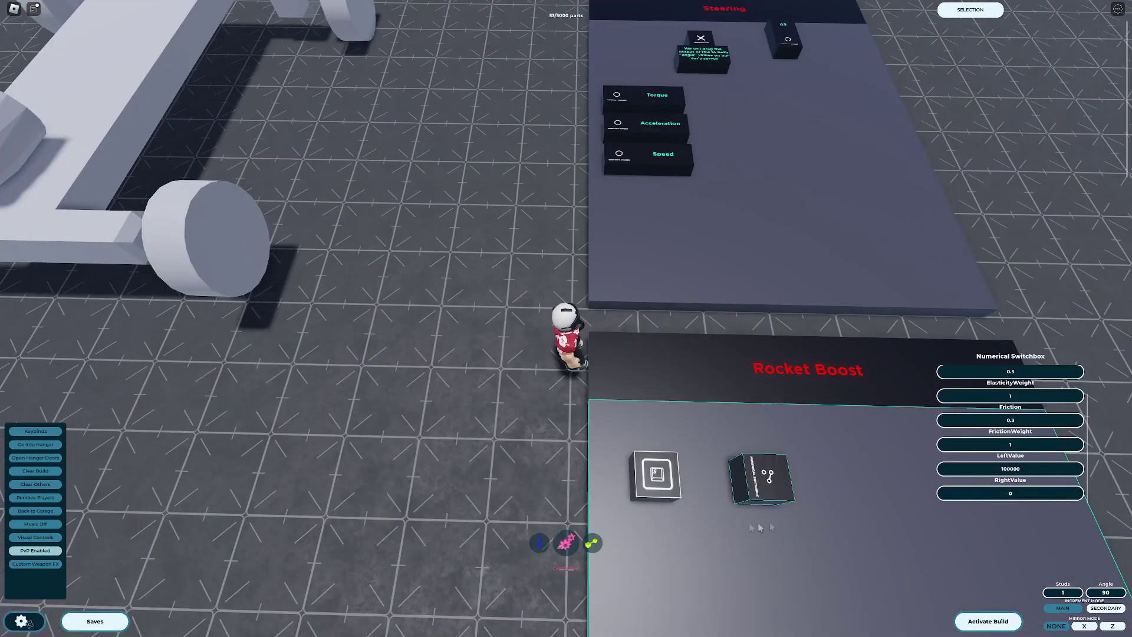
left_click(1051, 494)
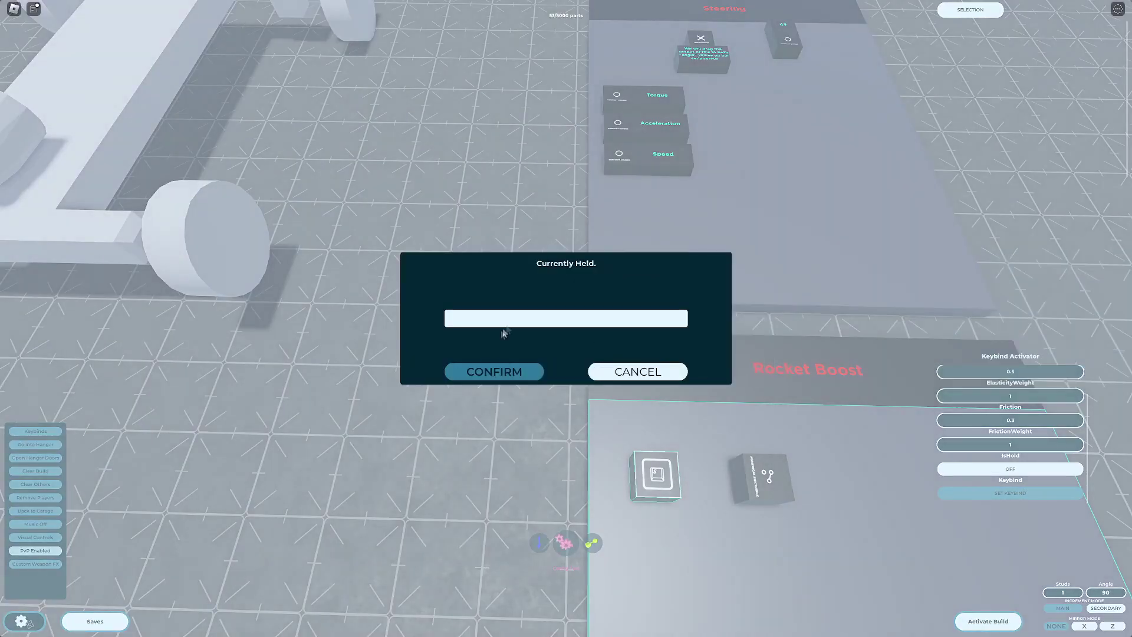
left_click(504, 379)
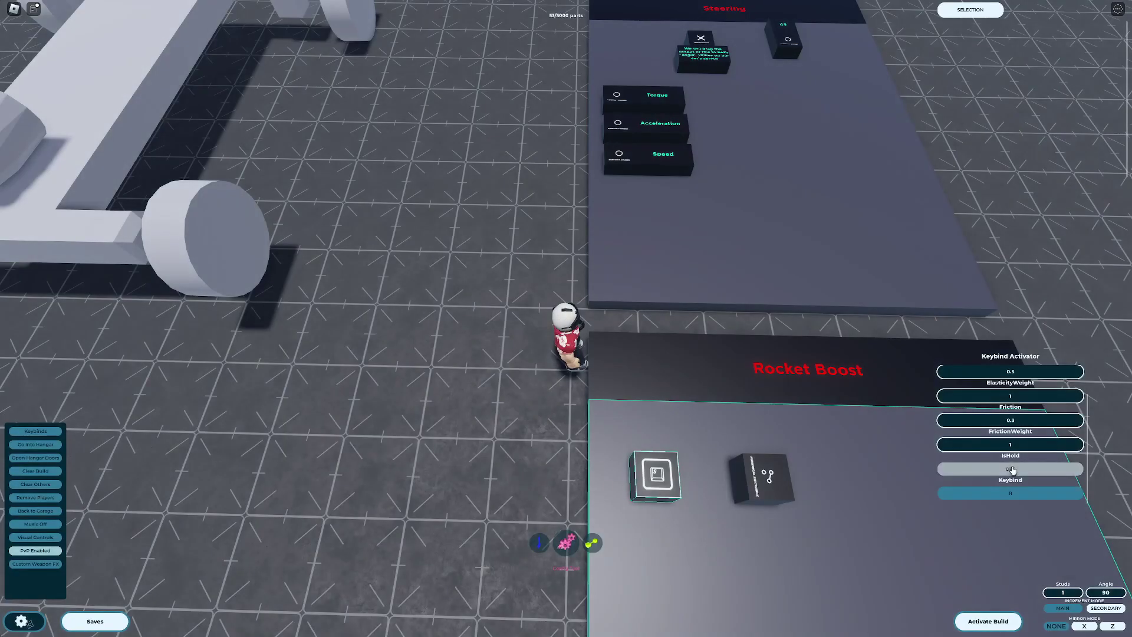
scroll(443, 437, "down", 10)
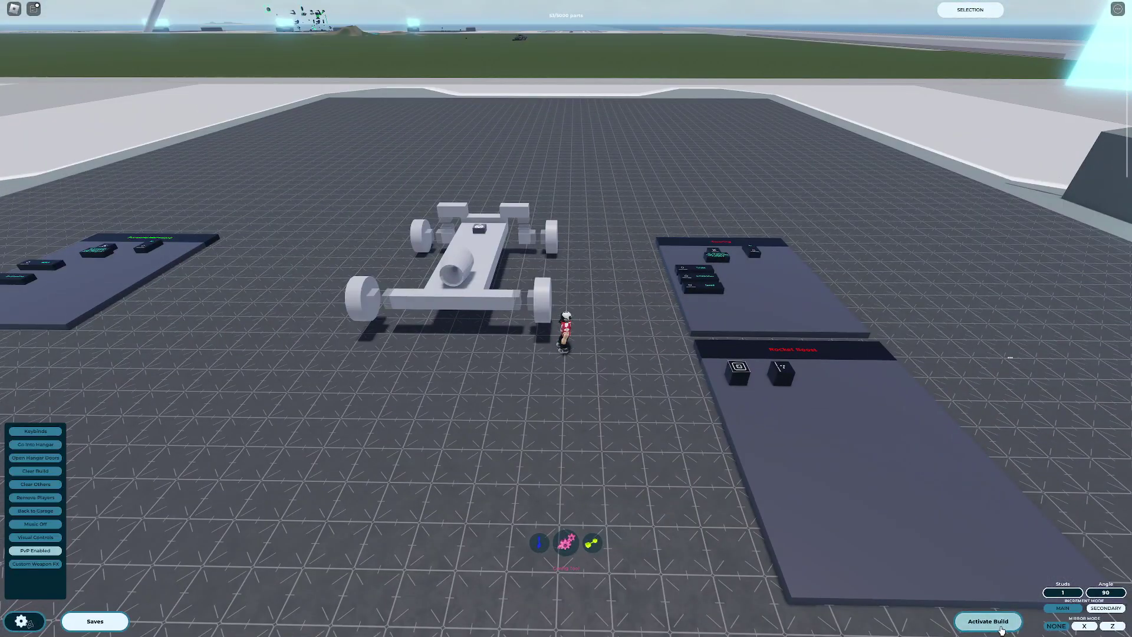
Activate the car build, confirm, and drive forward off the platform
left_click(978, 618)
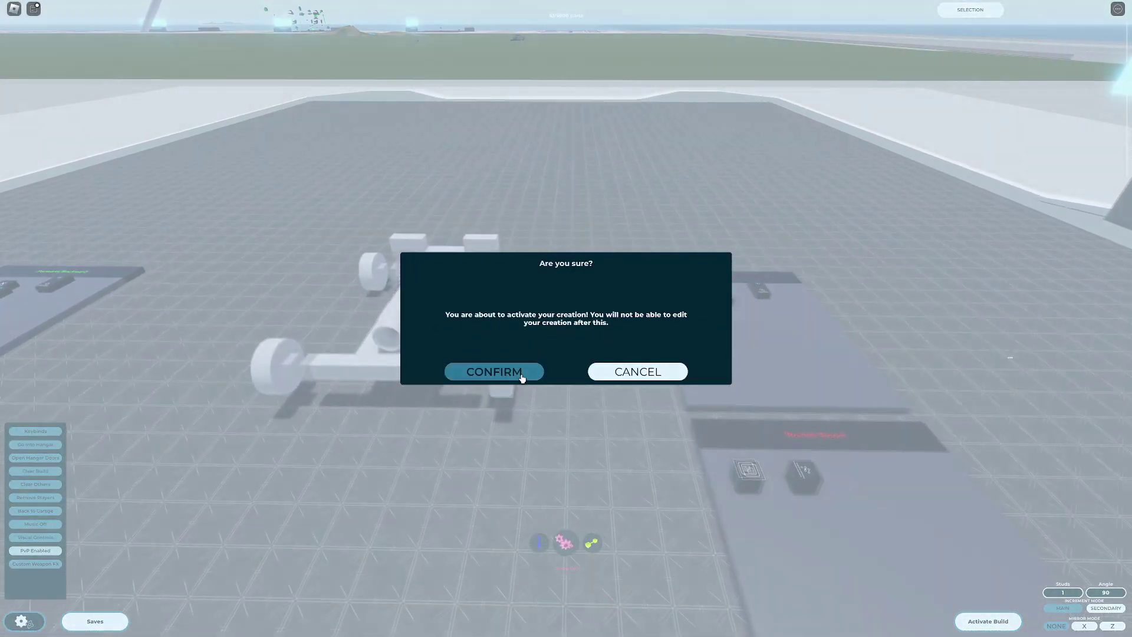
left_click(521, 378)
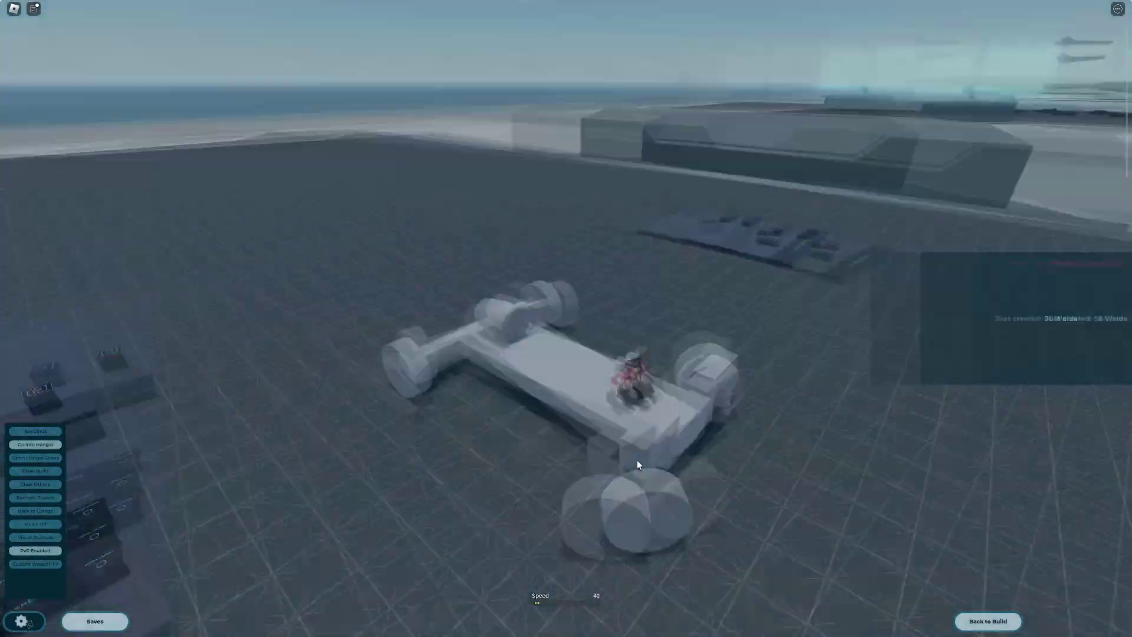
key("w")
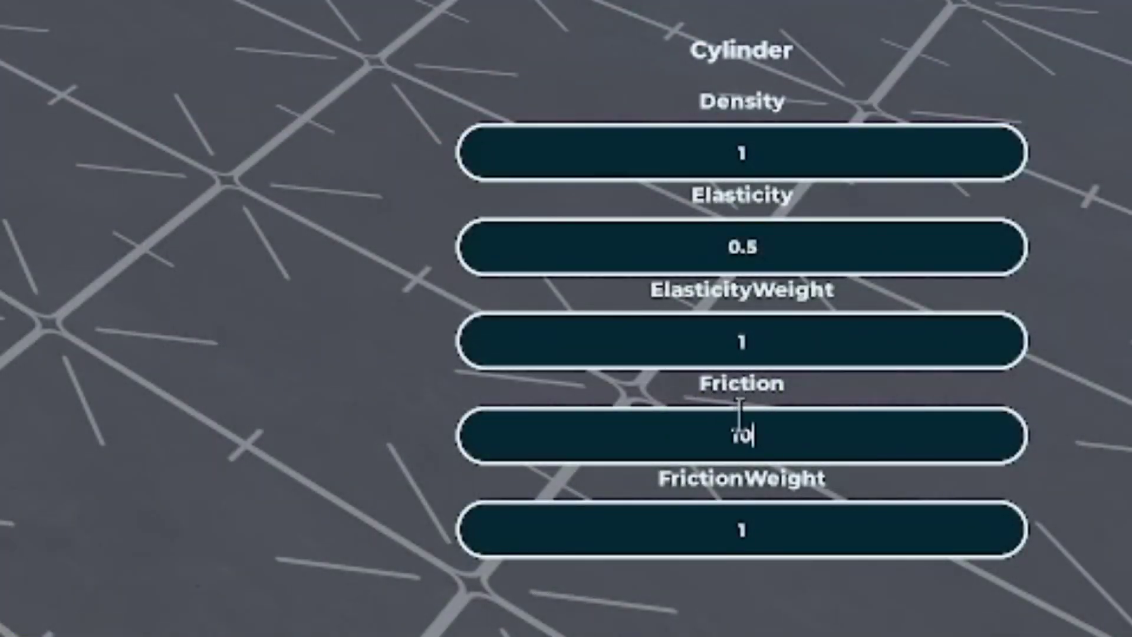
Enter 100 as the wheel cylinders' FrictionWeight, then drive onto the grass and back to the concrete
type("00")
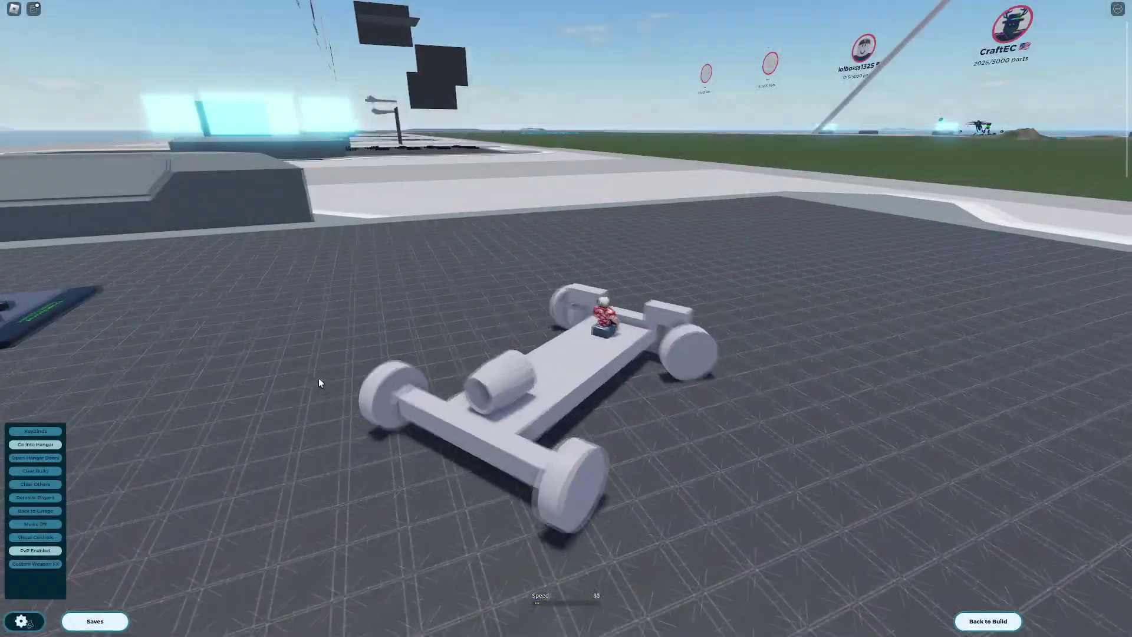
key("w")
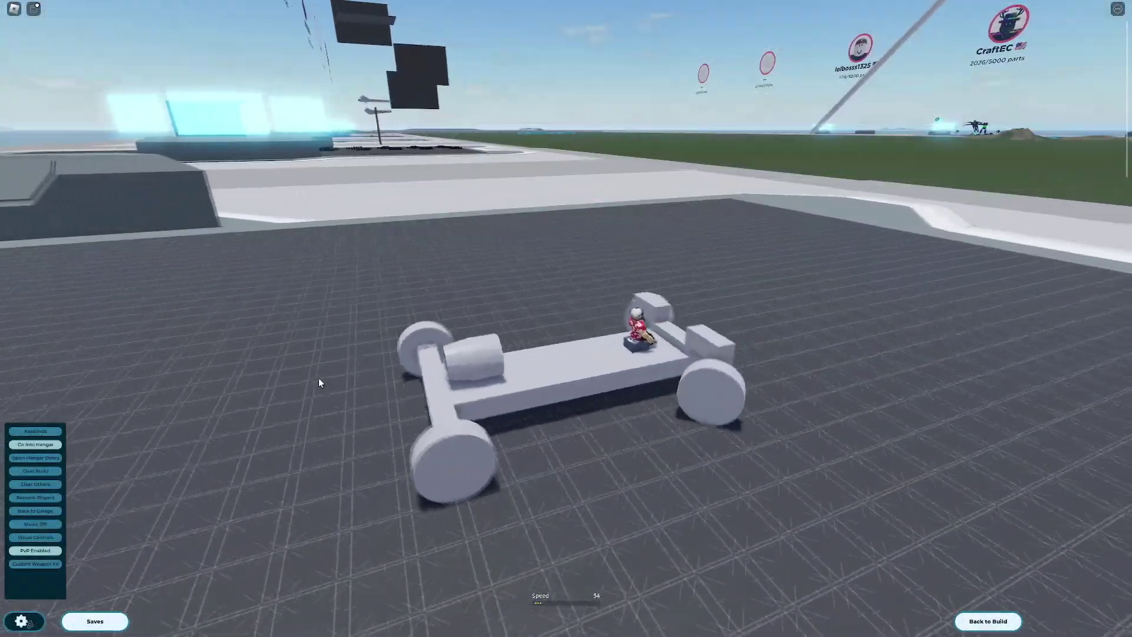
key("w")
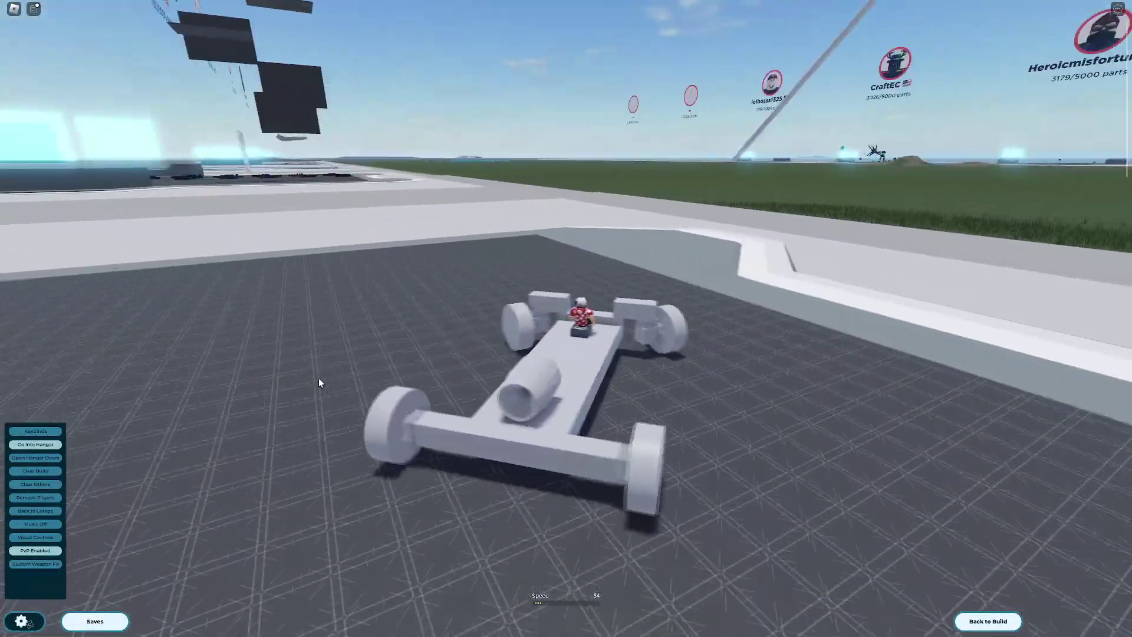
key("w")
key("d")
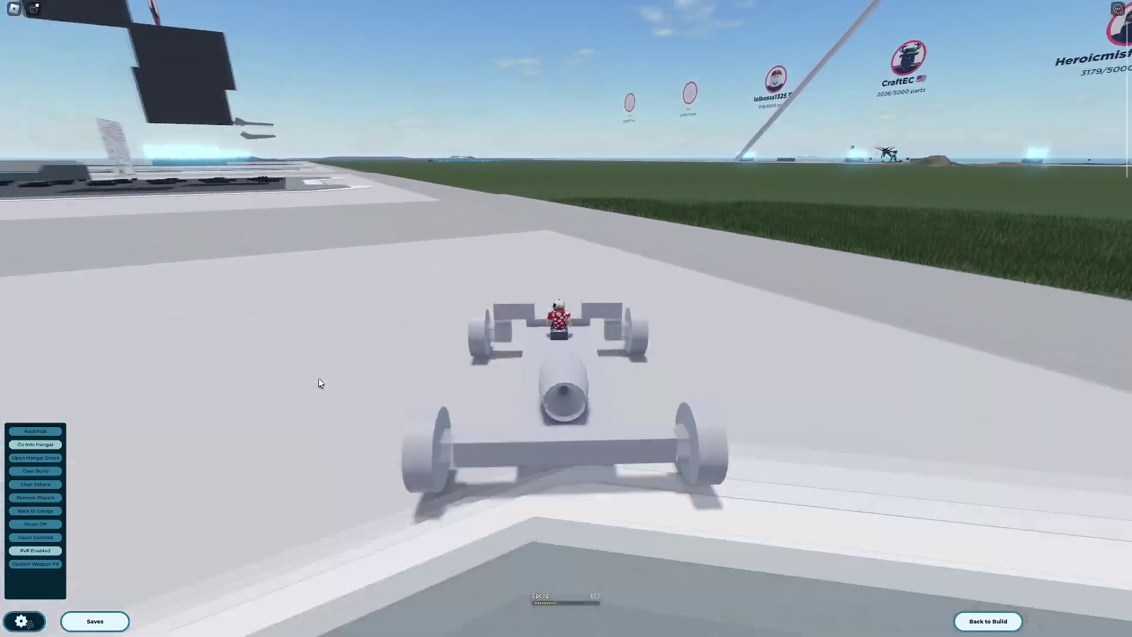
key("d")
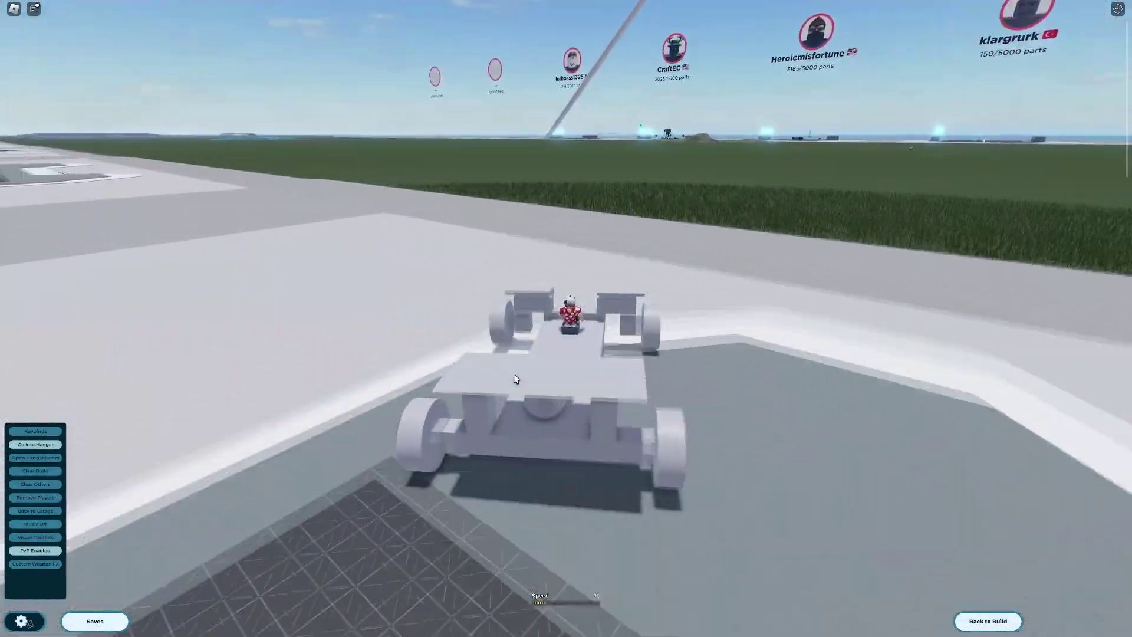
Drive the winged car onto the grass and turn it around
key("w")
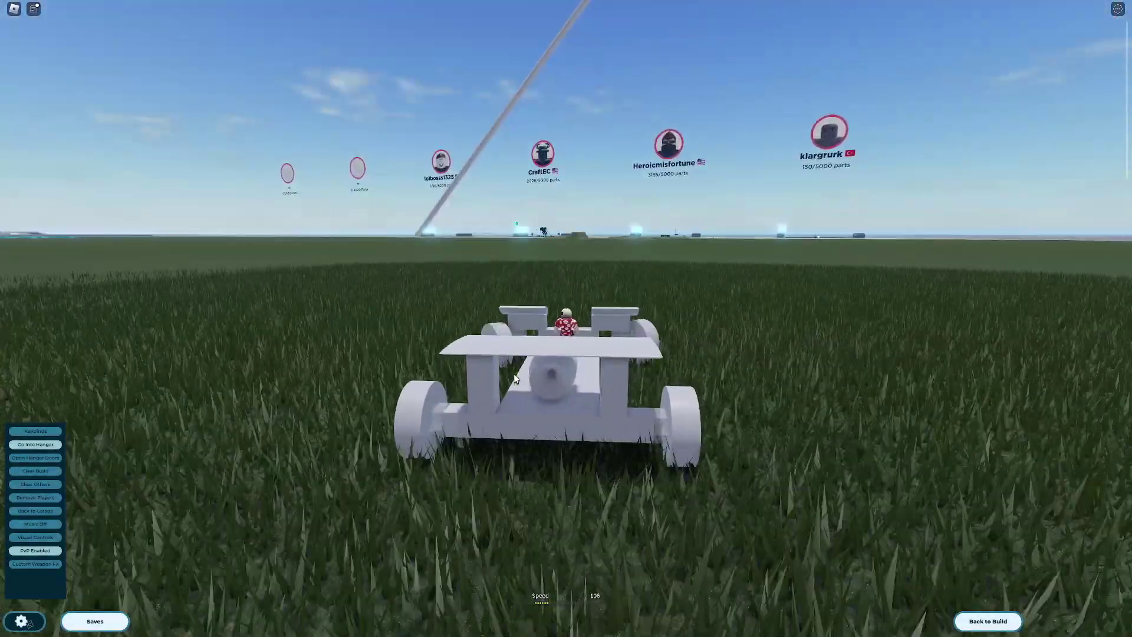
key("a")
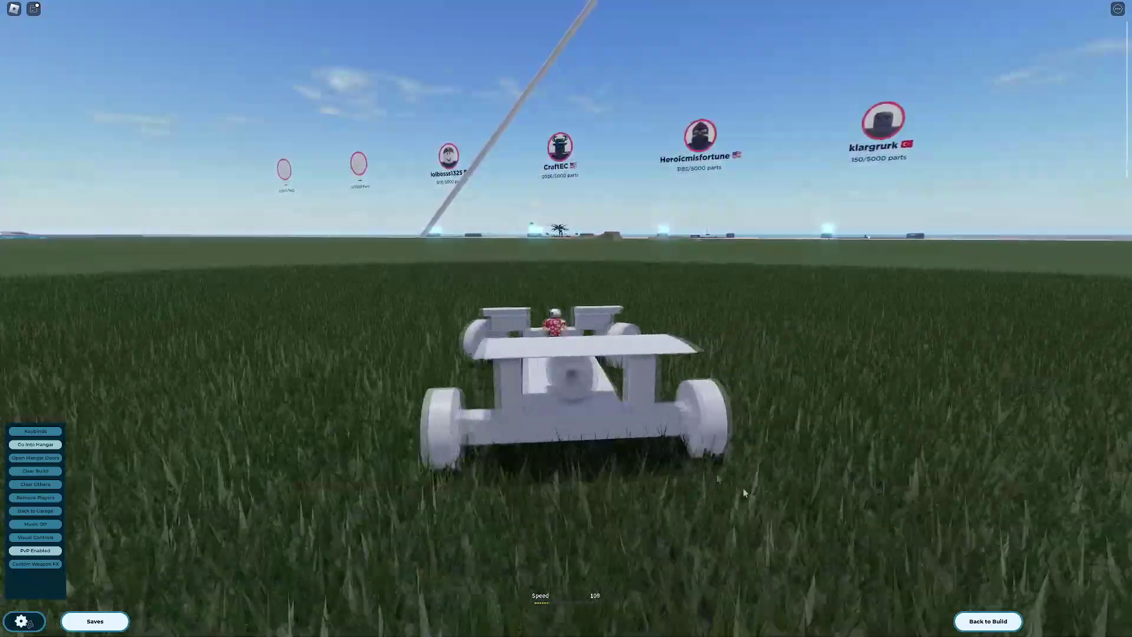
key("a")
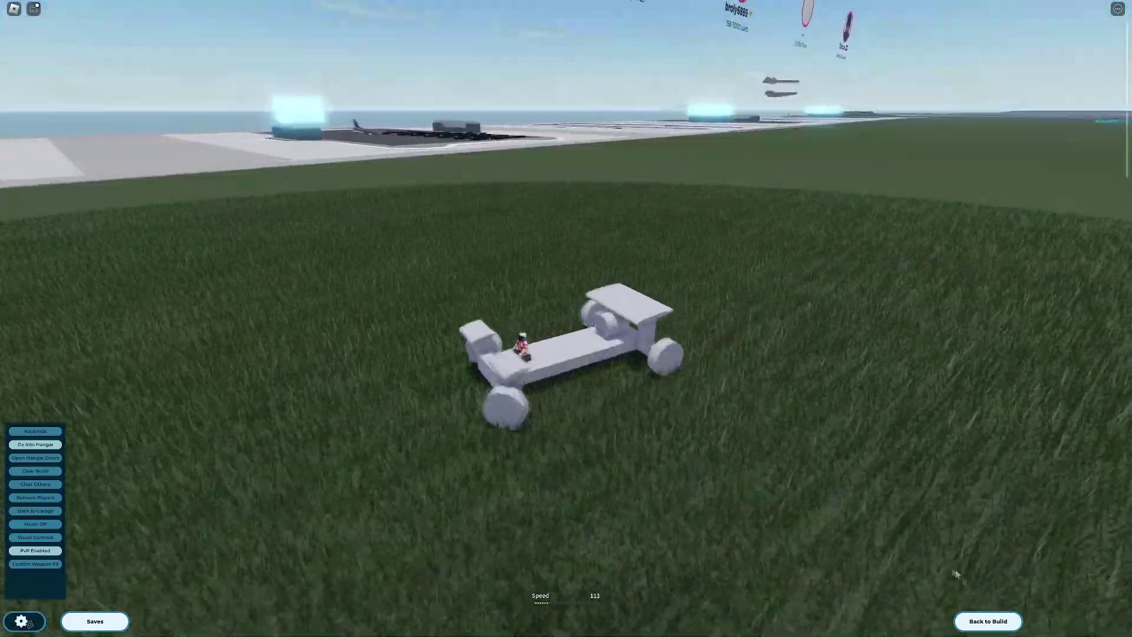
Deactivate the car back to build mode and walk back onto the build grid
left_click(988, 621)
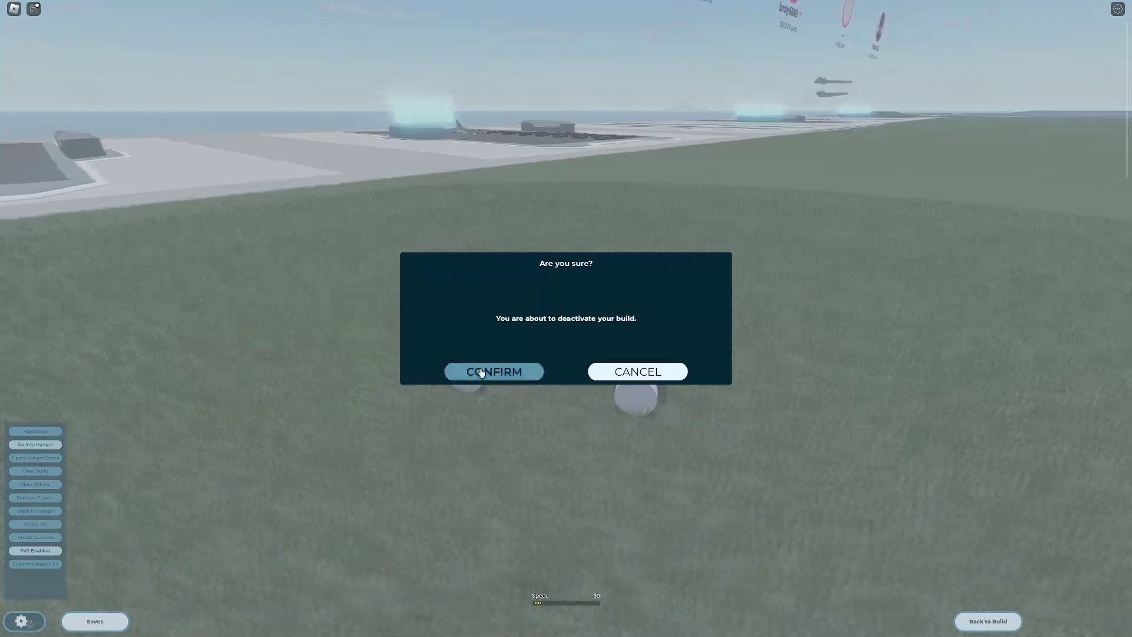
left_click(481, 371)
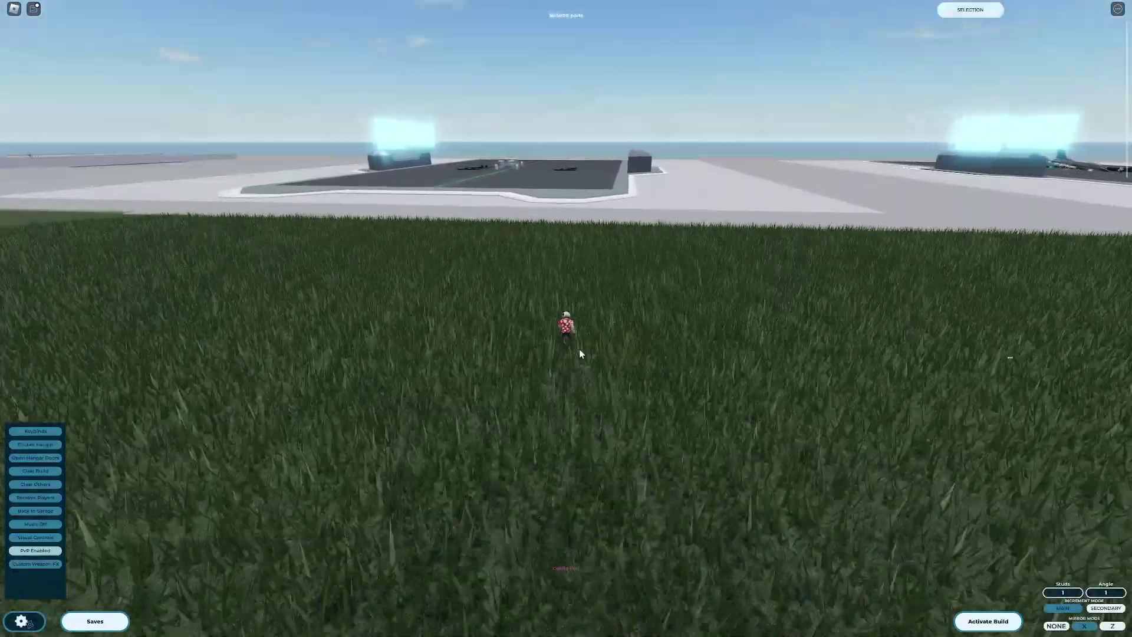
key("w")
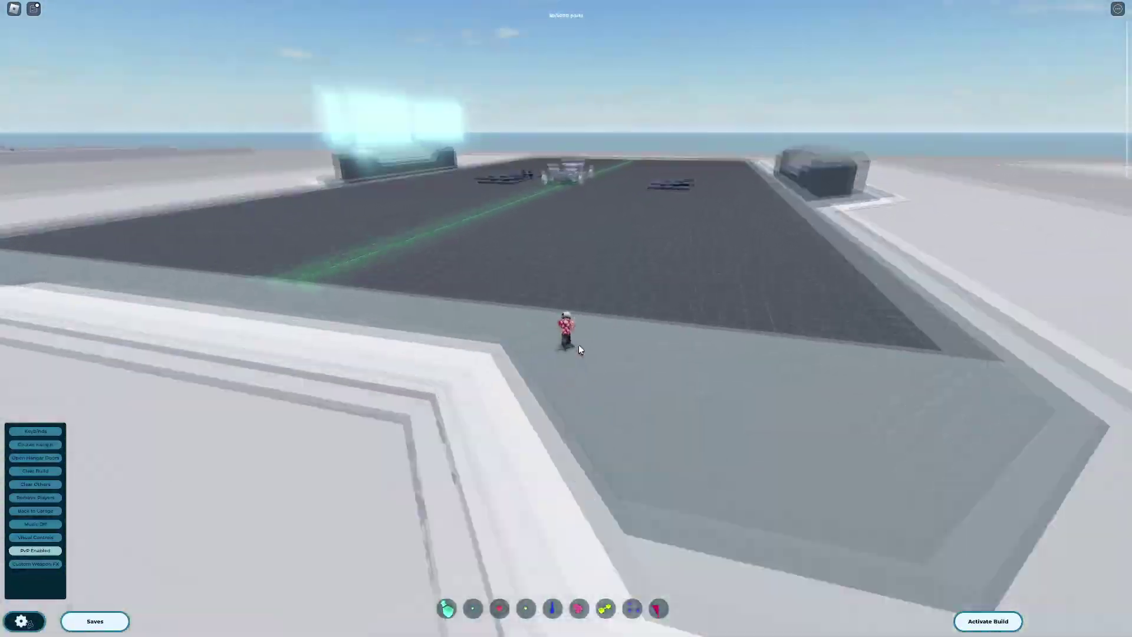
key("w")
scroll(624, 254, "up", 5)
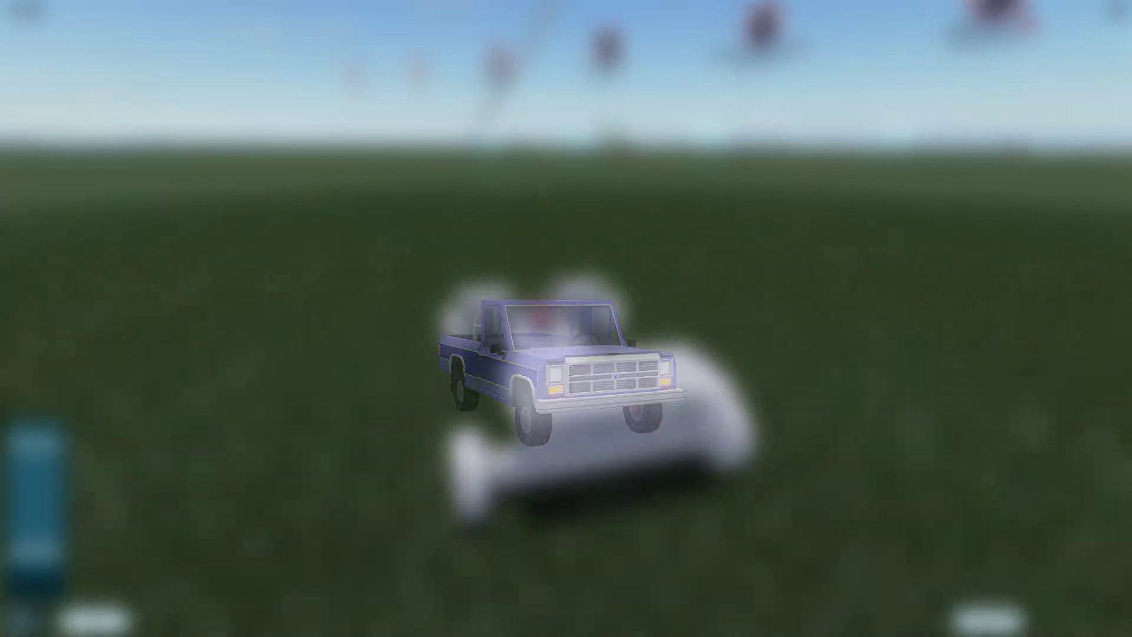
Drive the white winged car forward and turn left across the grass, reaching about 152 speed
key("w")
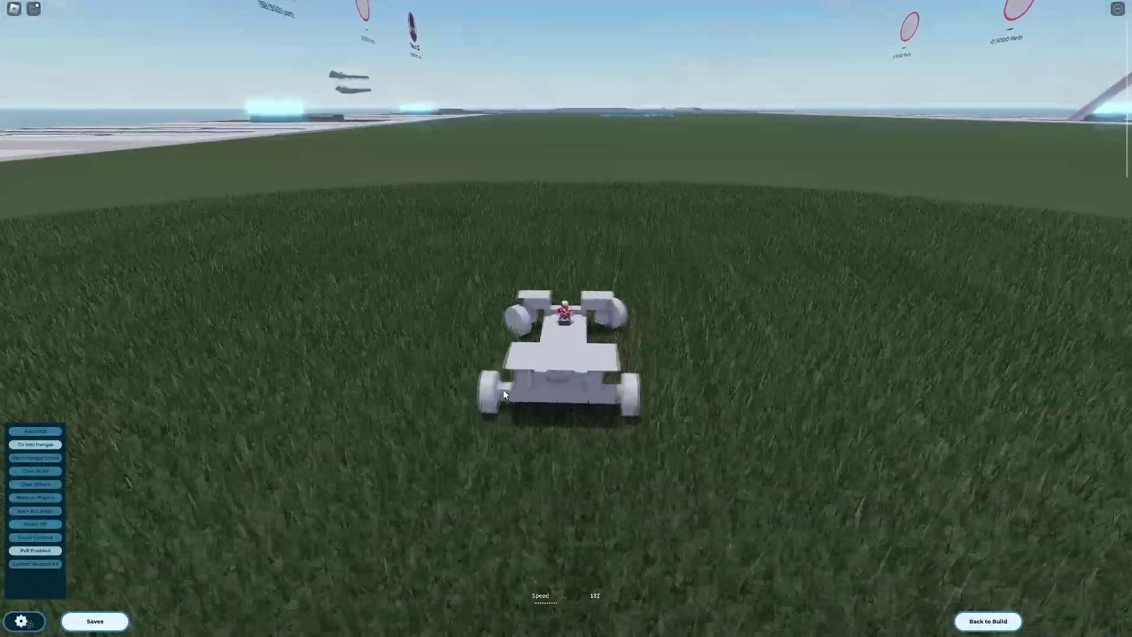
key("a")
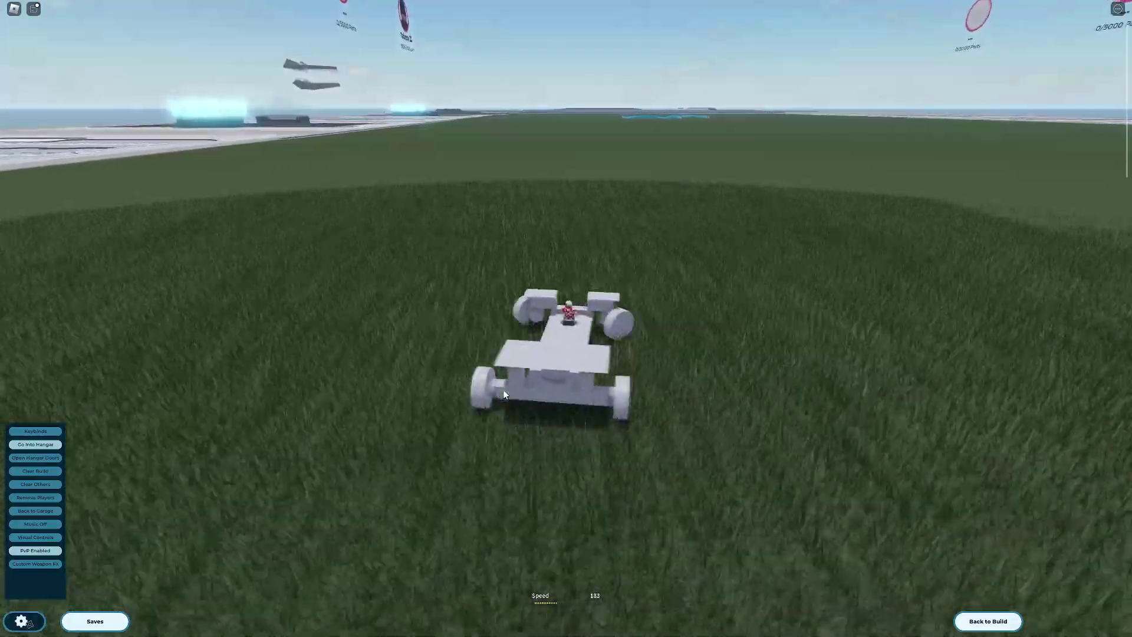